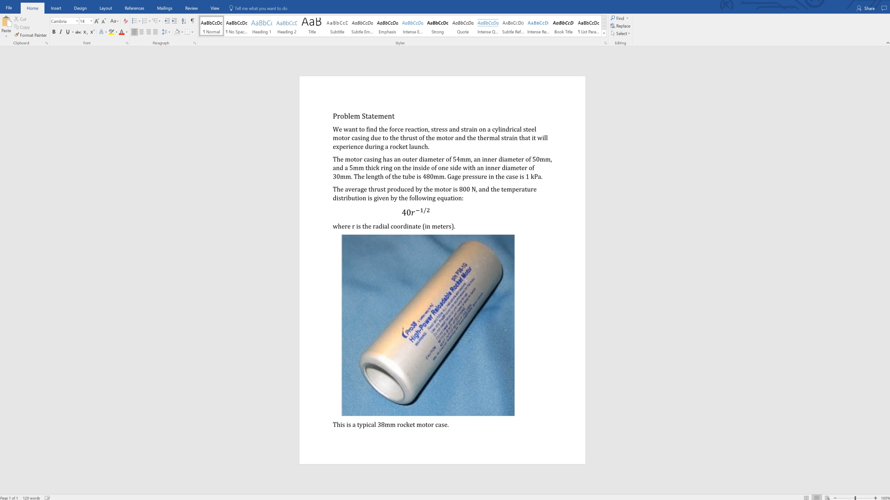
Launch ANSYS Workbench and maximize its project window.
left_click(84, 499)
type("wor")
key("Down")
key("Down")
key("Down")
key("Down")
key("Down")
key("Down")
key("Return")
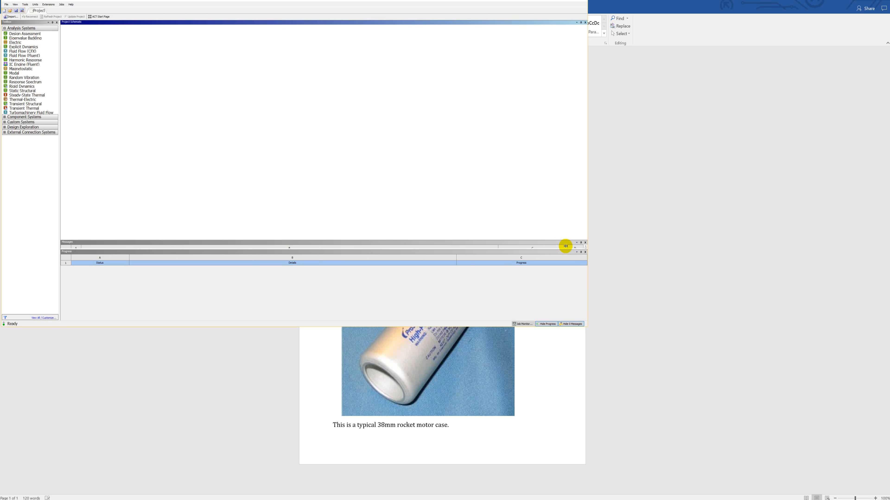
left_click(572, 20)
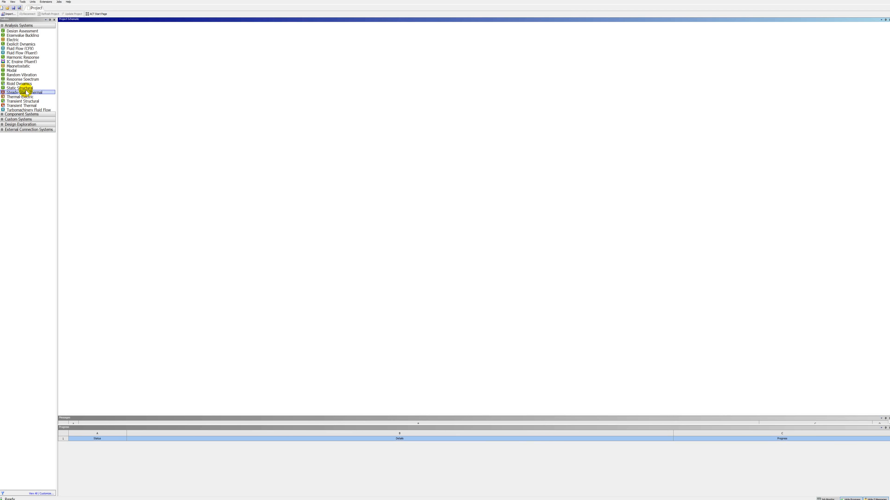
Add a Static Structural analysis system to the project schematic and open its geometry in DesignModeler.
left_click_drag(24, 88, 91, 49)
double_click(84, 55)
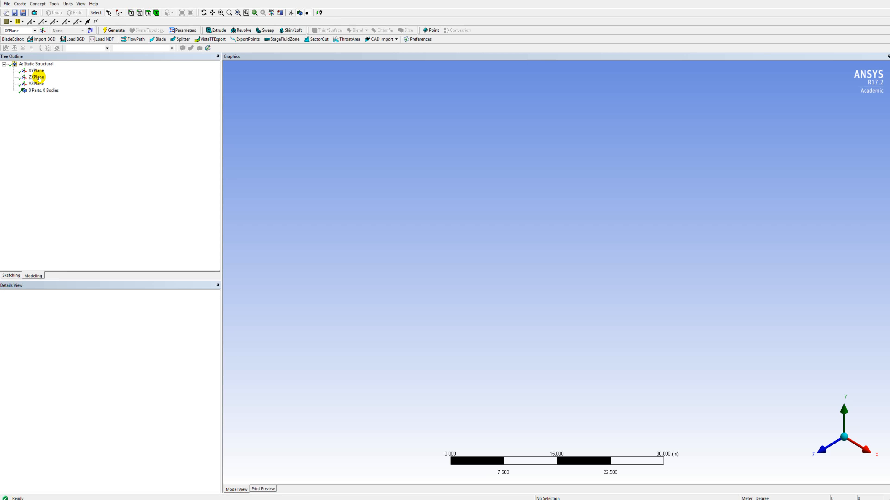
Create a new sketch on the ZX plane and enter sketching mode.
left_click(37, 78)
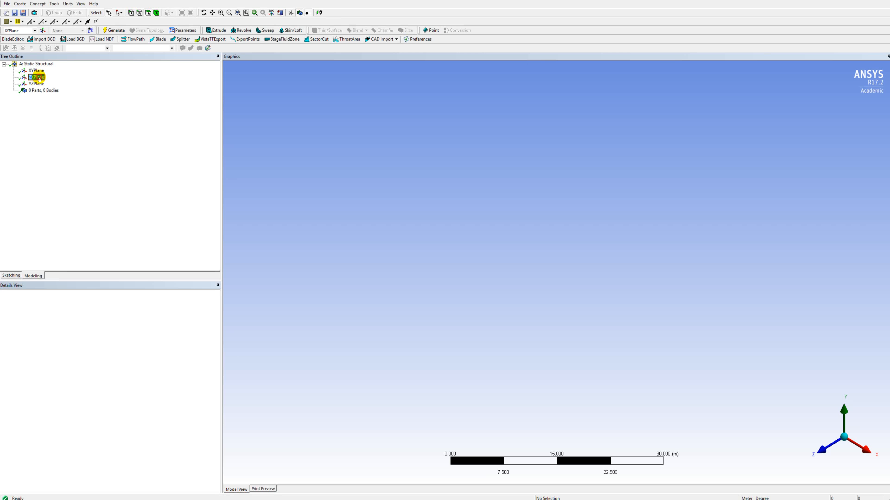
left_click(90, 30)
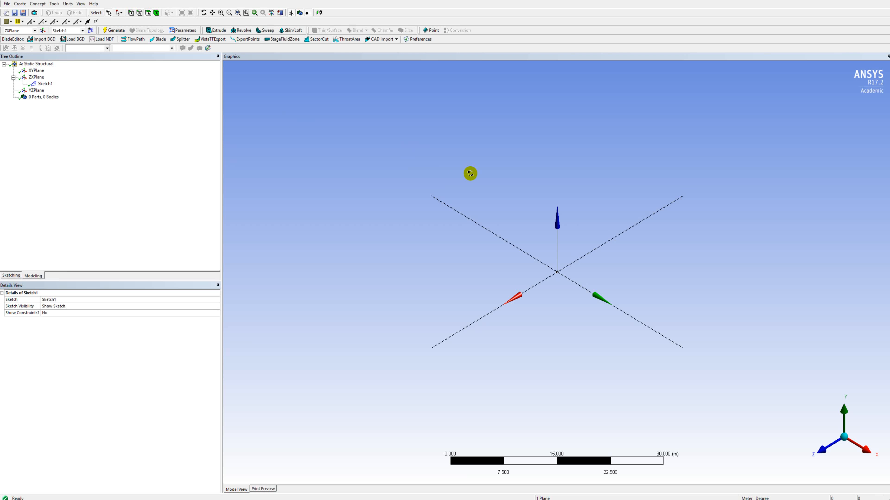
middle_click_drag(470, 173, 461, 236)
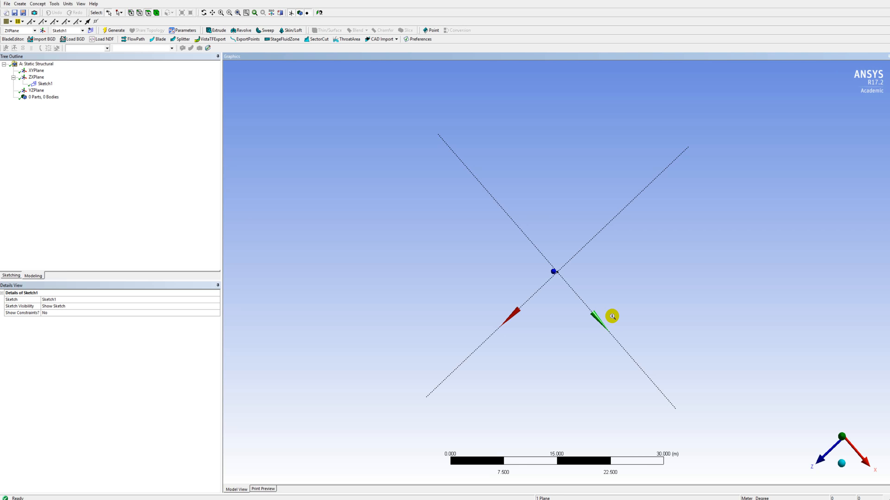
scroll(612, 317, "up", 2)
left_click(11, 276)
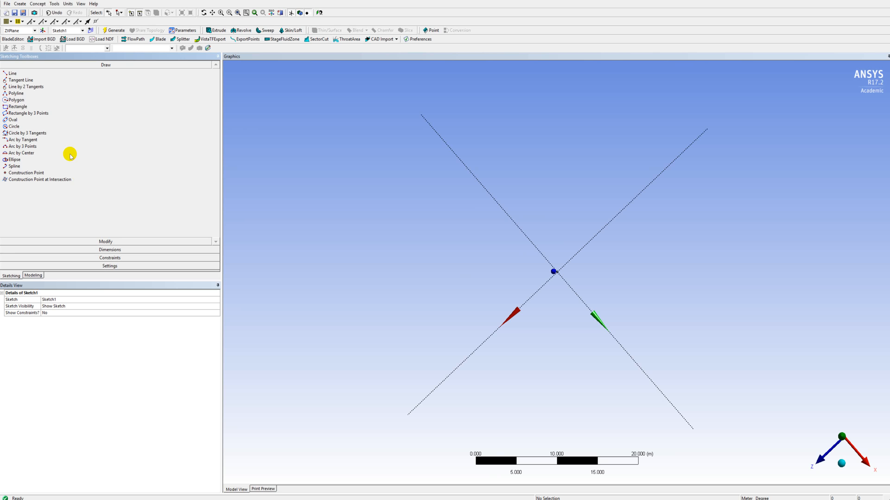
Draw two concentric circles centred on the origin, about 13.7 m and 10.2 m in diameter.
left_click(14, 127)
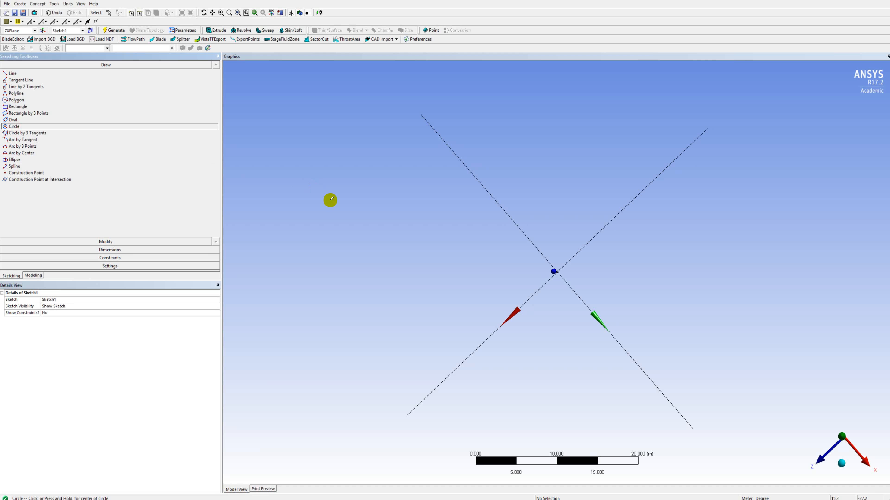
left_click(557, 272)
left_click(578, 220)
left_click(557, 271)
left_click(572, 233)
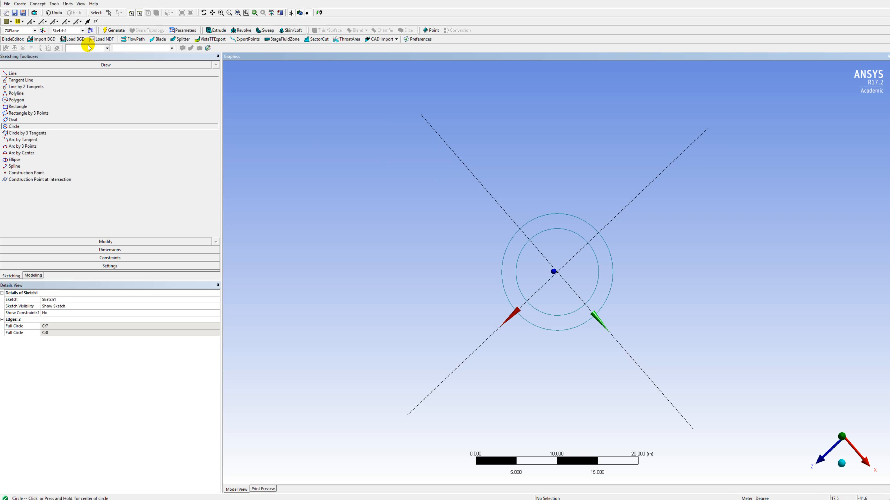
Switch the model units to millimetres and dimension the inner circle's diameter as 50 mm.
left_click(68, 4)
left_click(80, 27)
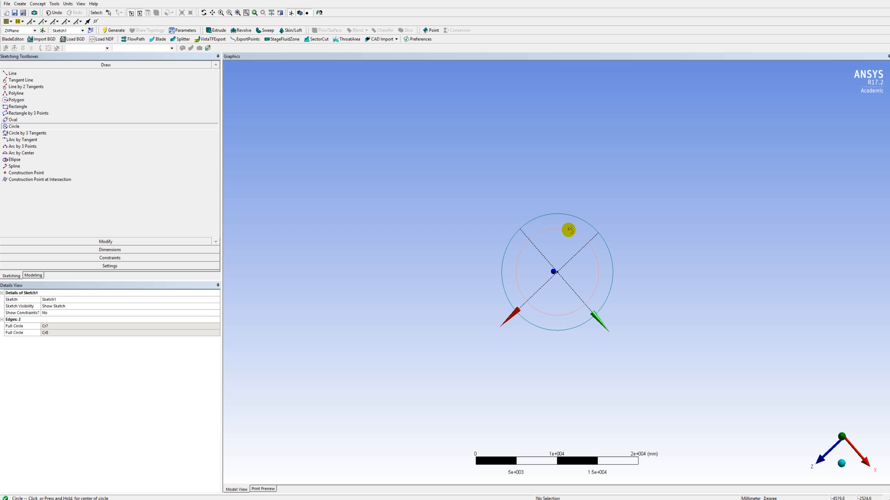
left_click(151, 250)
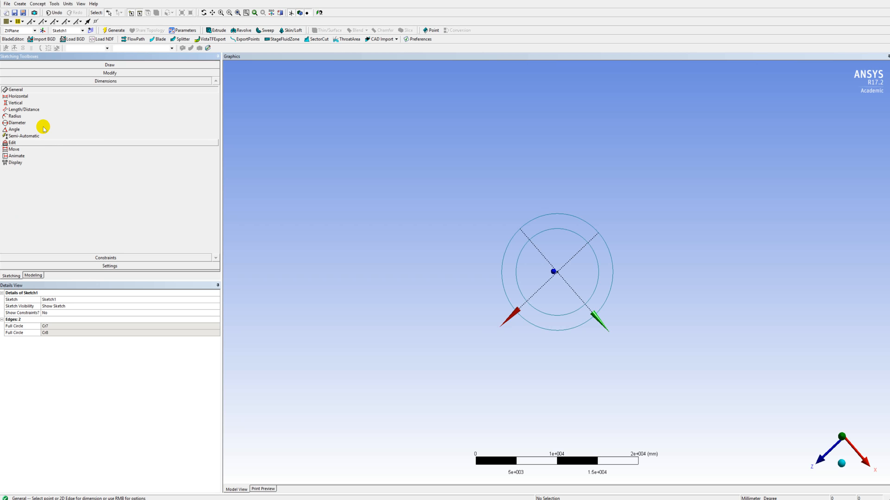
left_click(17, 123)
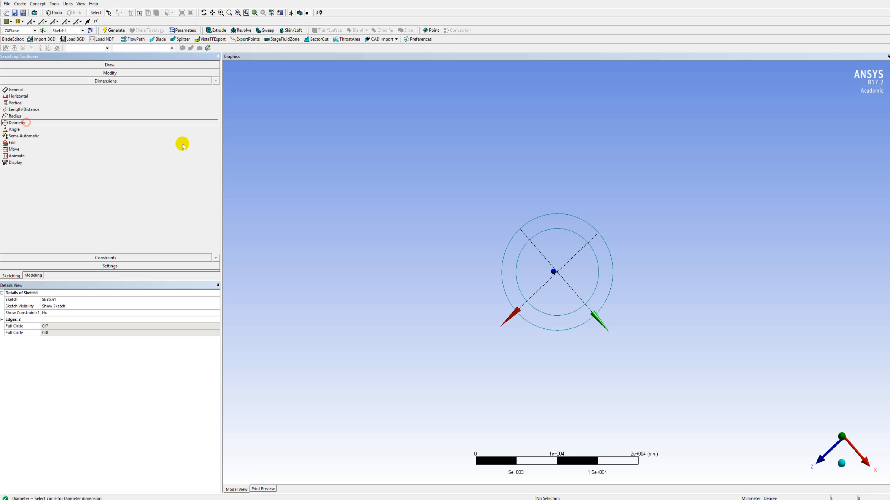
left_click(554, 230)
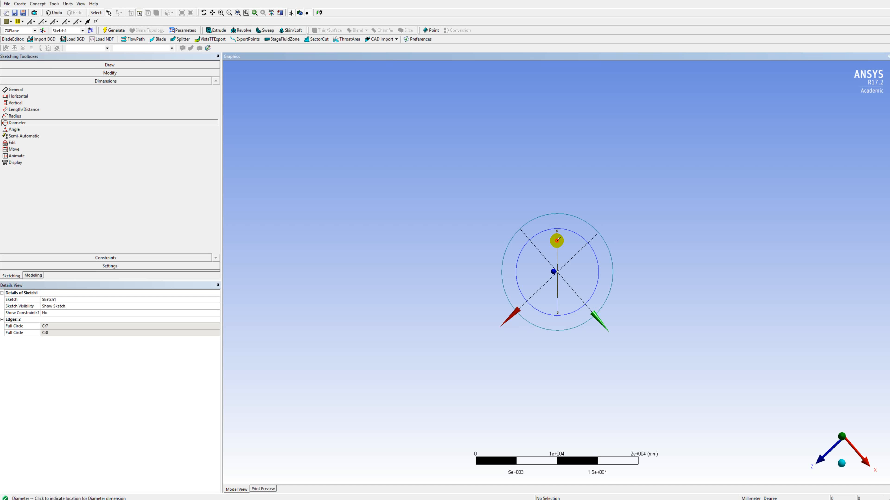
left_click(557, 241)
left_click(96, 325)
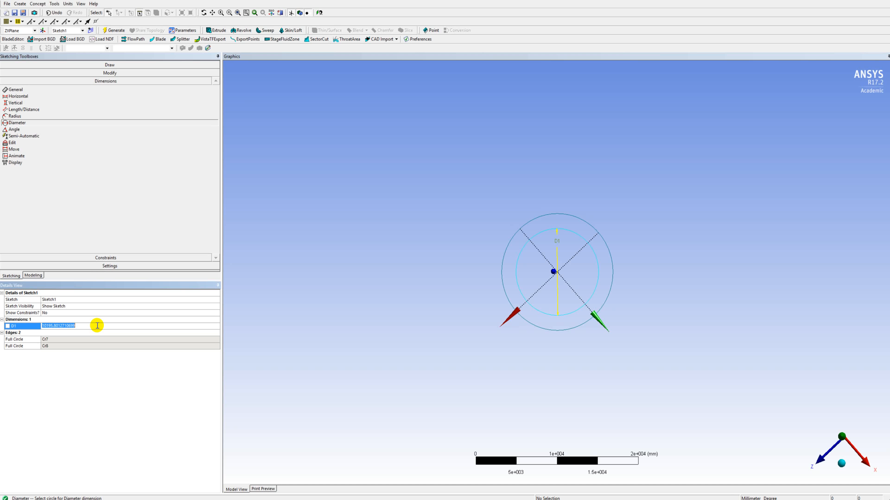
type("50")
key("Return")
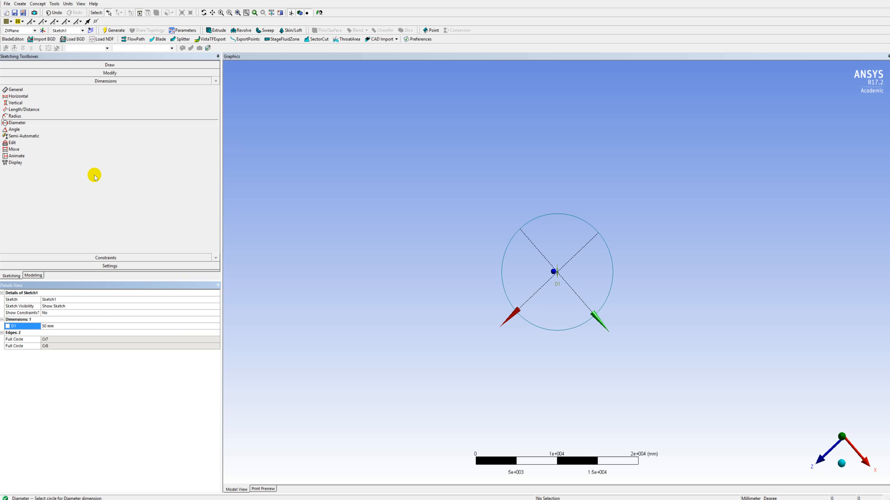
Dimension the outer circle's diameter as 54 mm.
left_click(558, 218)
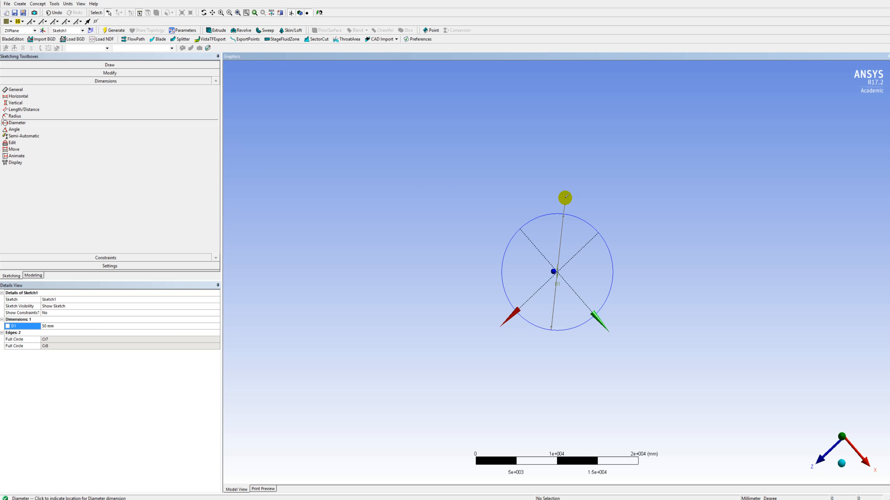
left_click(565, 199)
left_click(116, 333)
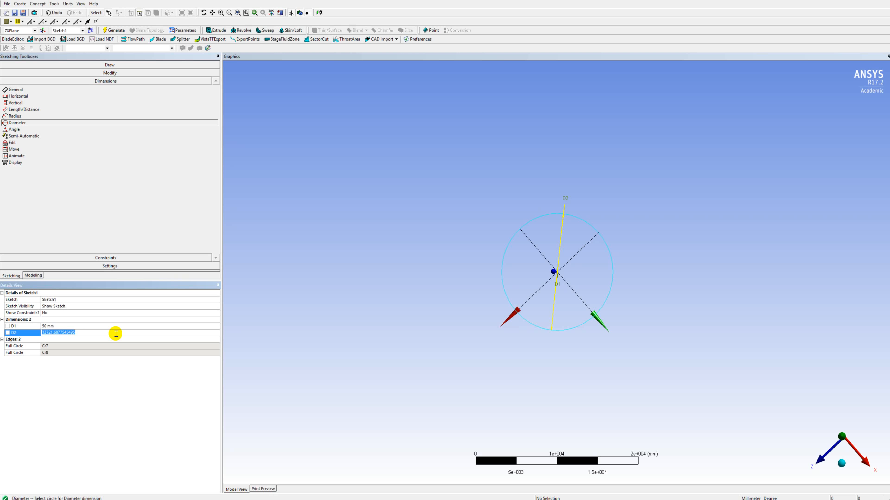
type("54")
key("Return")
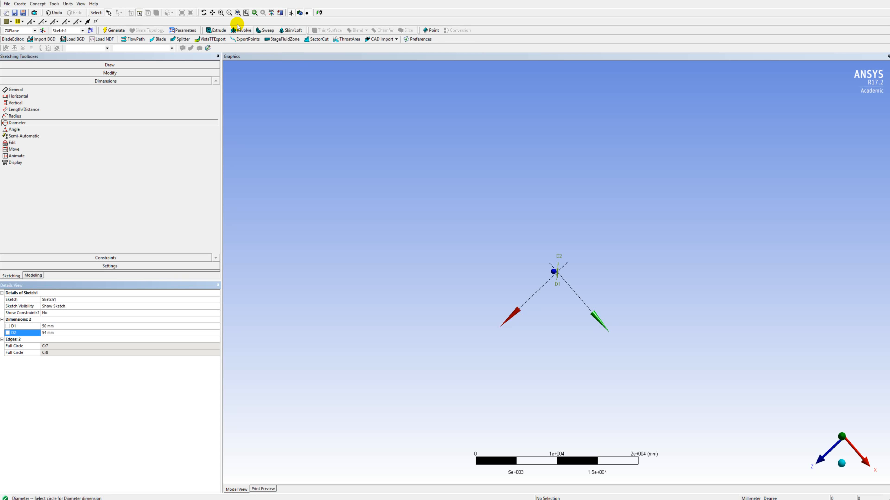
Extrude the two-circle sketch to a depth of 480 mm as added material and generate the tube.
left_click(229, 13)
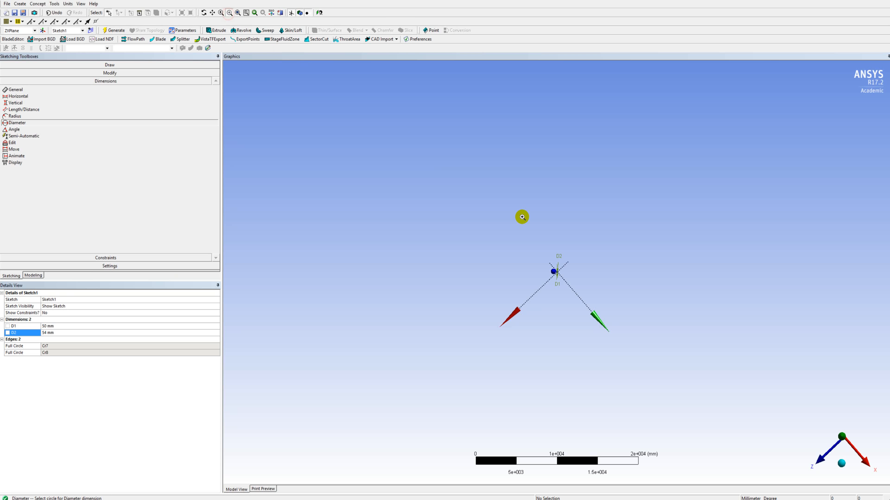
left_click_drag(547, 263, 571, 285)
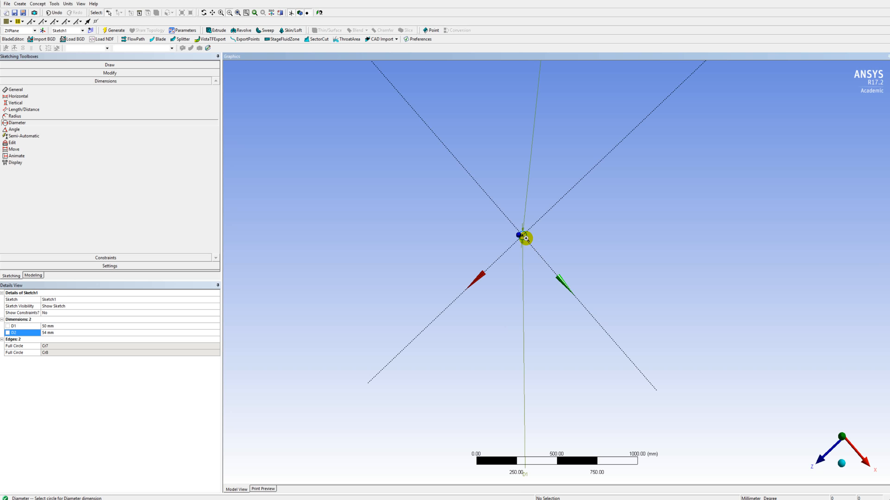
left_click_drag(506, 219, 539, 249)
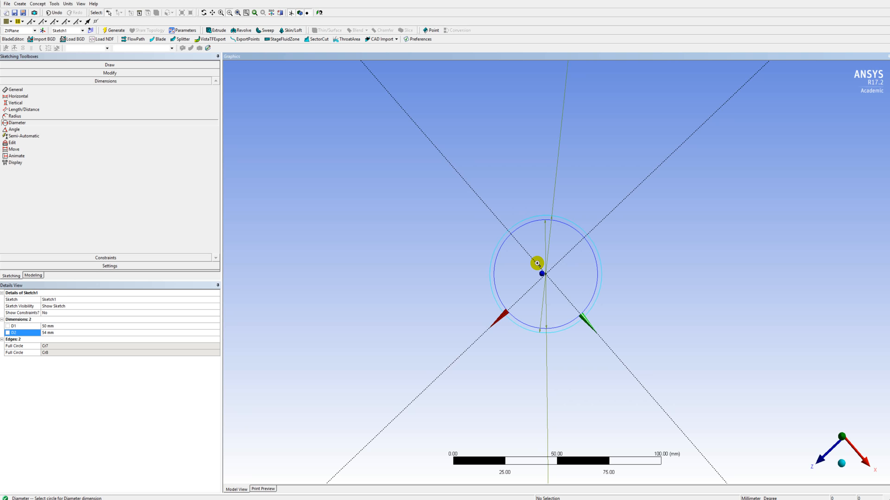
left_click(34, 276)
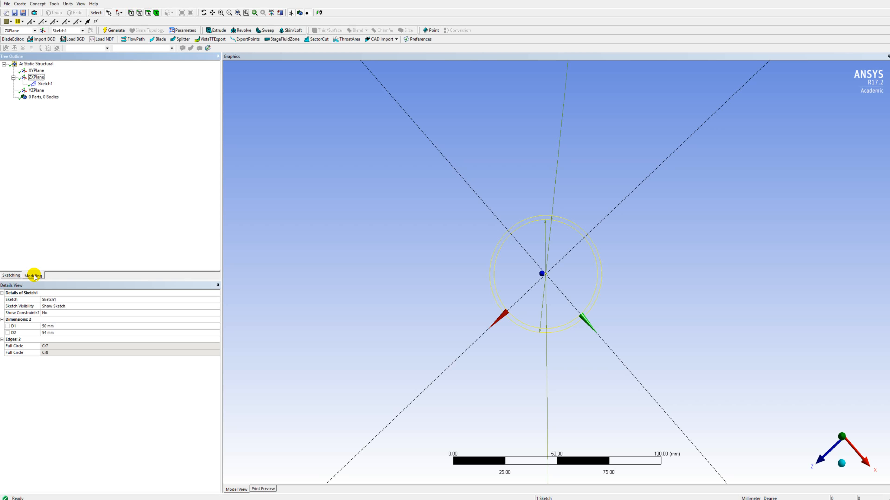
left_click(47, 84)
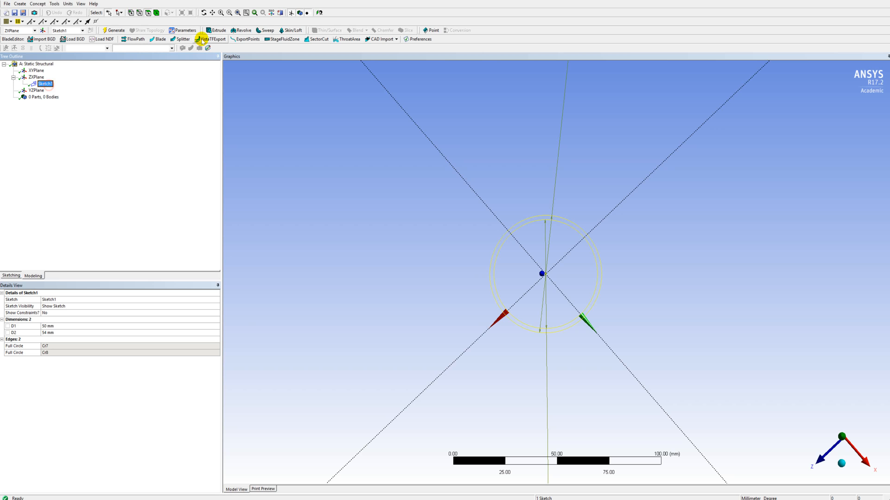
left_click(216, 30)
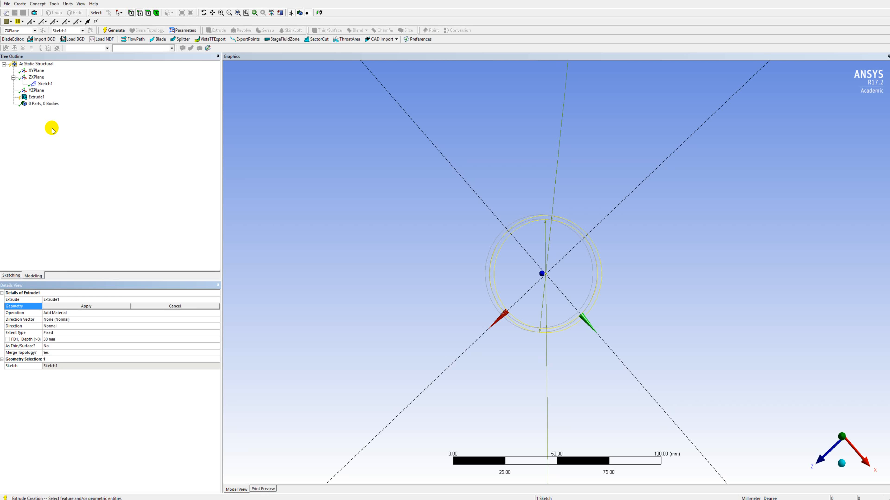
left_click(88, 306)
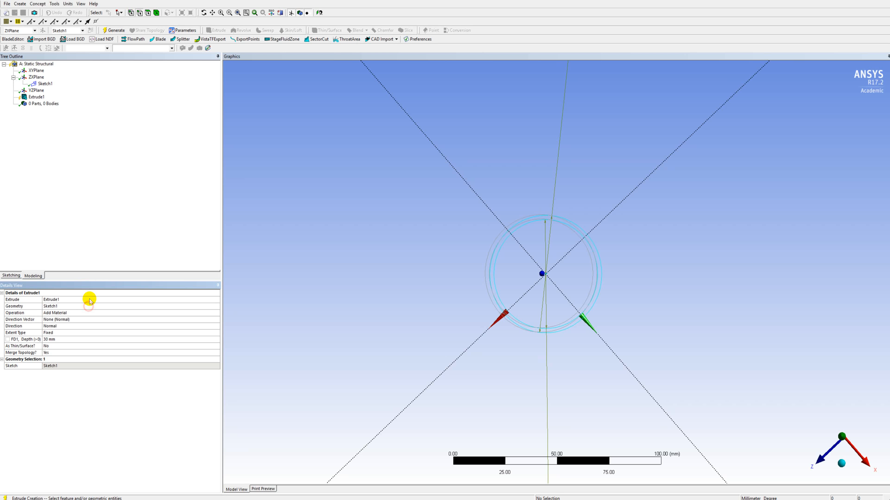
left_click(56, 340)
type("48")
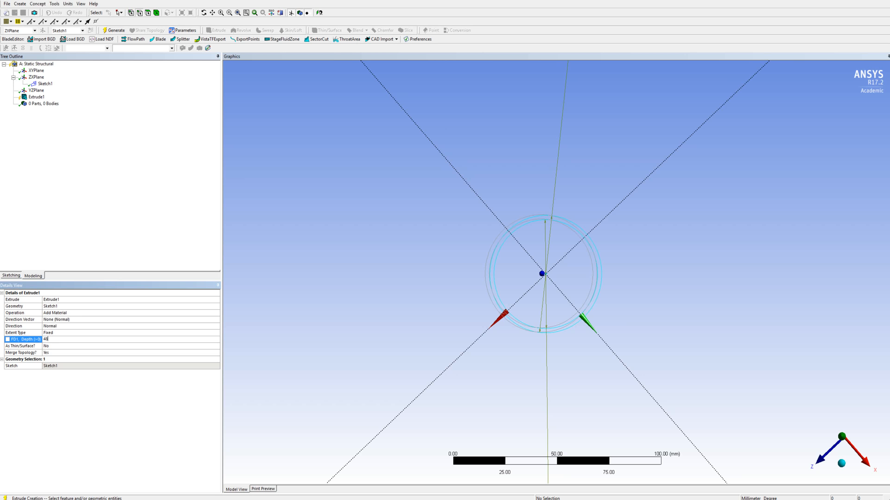
type("0")
key("Return")
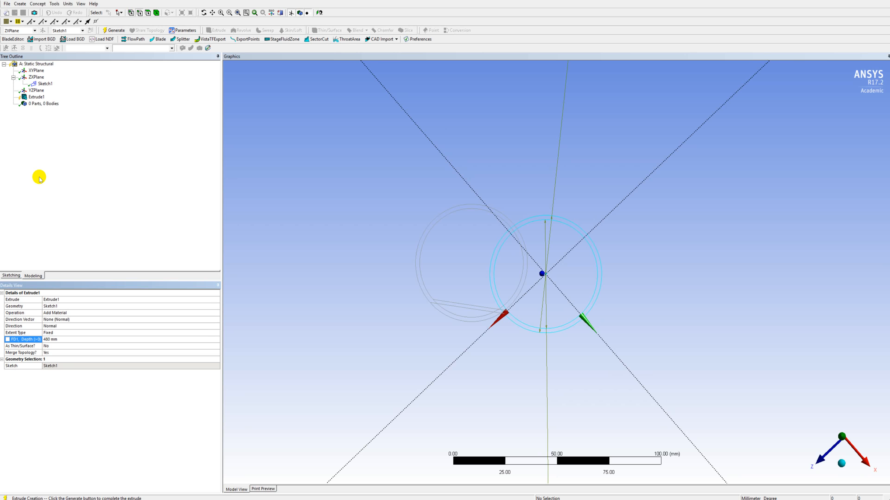
left_click(37, 97)
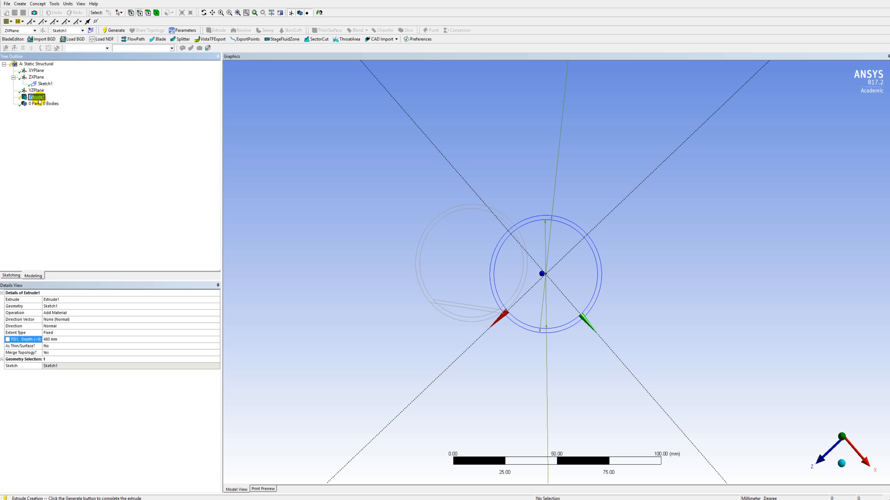
key("F5")
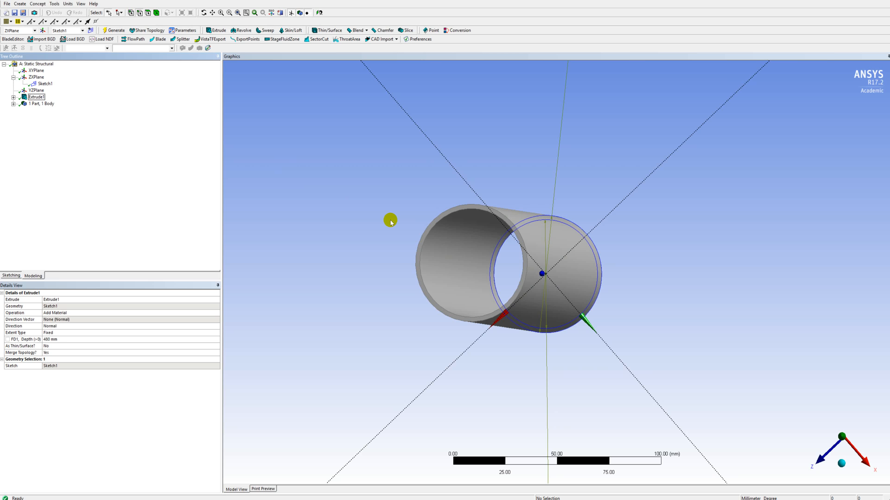
Inspect the tube, consult the problem statement in Word for the casing dimensions, and return to DesignModeler.
mouse_move(532, 258)
middle_mouse_down()
mouse_move(542, 261)
mouse_move(530, 271)
middle_mouse_up()
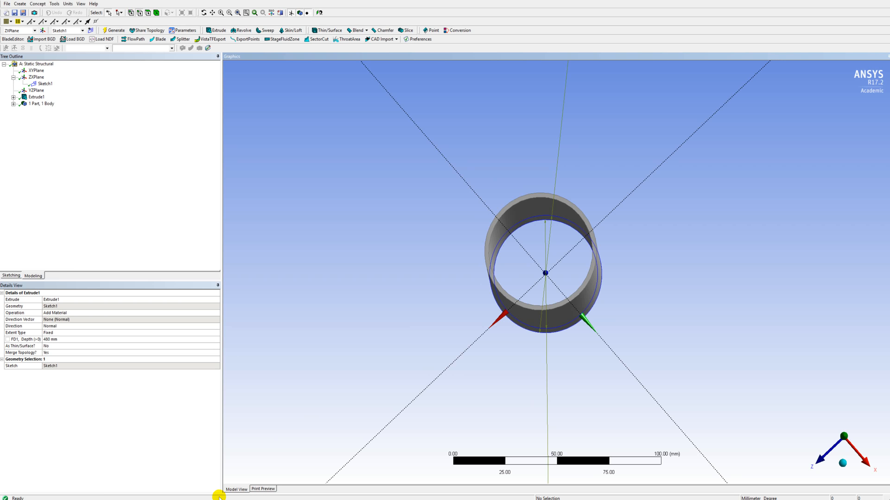
left_click(224, 499)
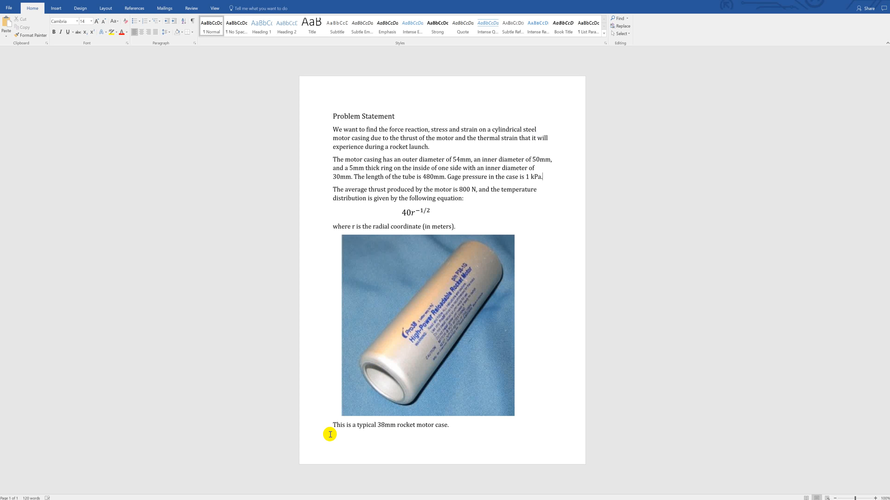
left_click(272, 499)
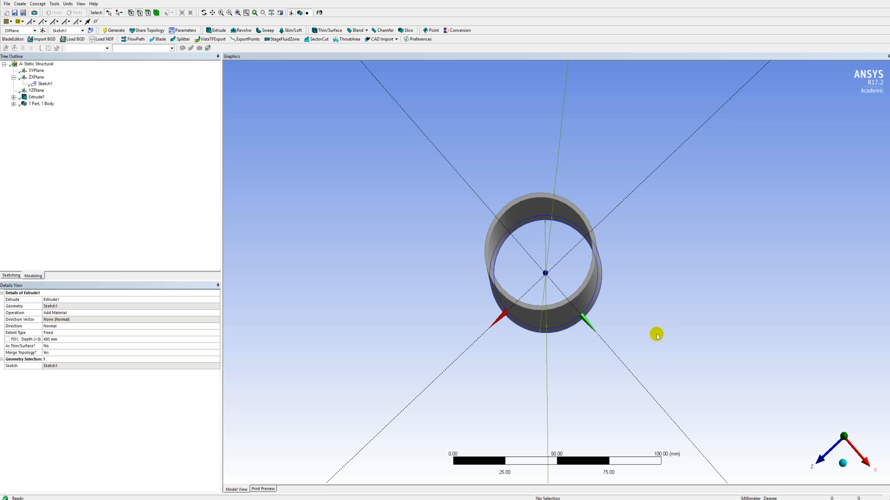
Create a second sketch on the ZX plane at the tube's end and open it for drawing.
middle_click_drag(633, 348, 635, 346)
left_click(91, 30)
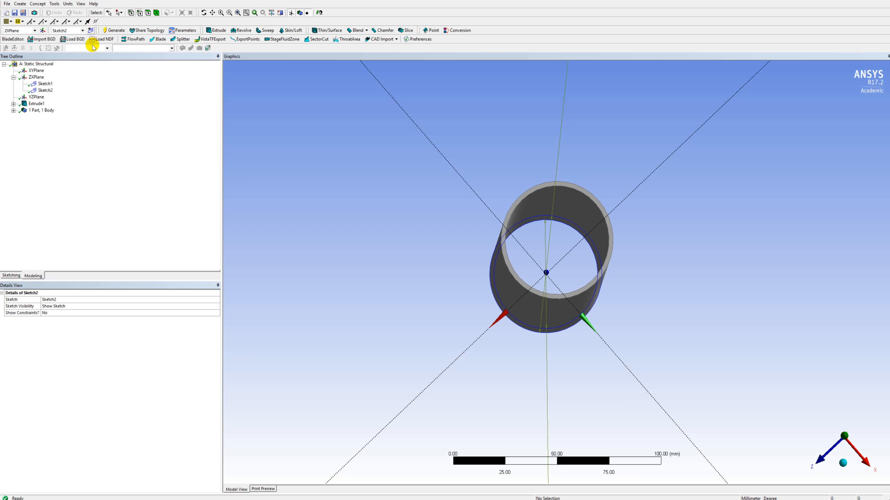
left_click(45, 90)
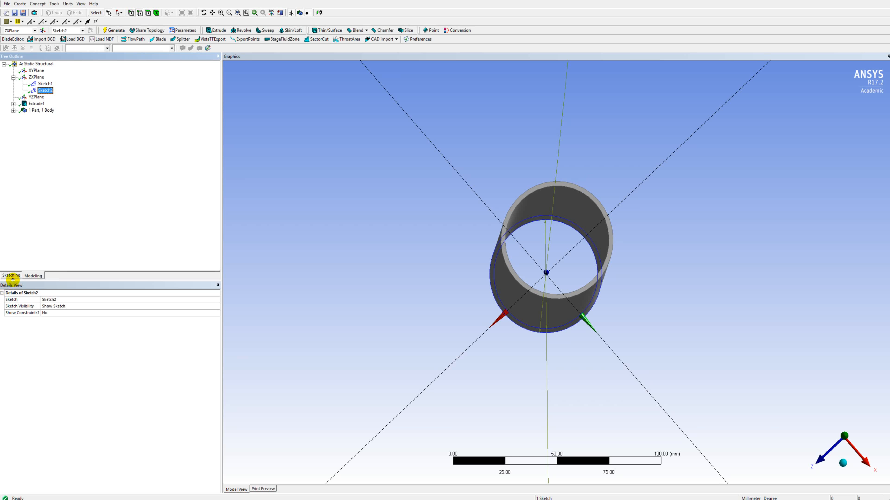
left_click(12, 275)
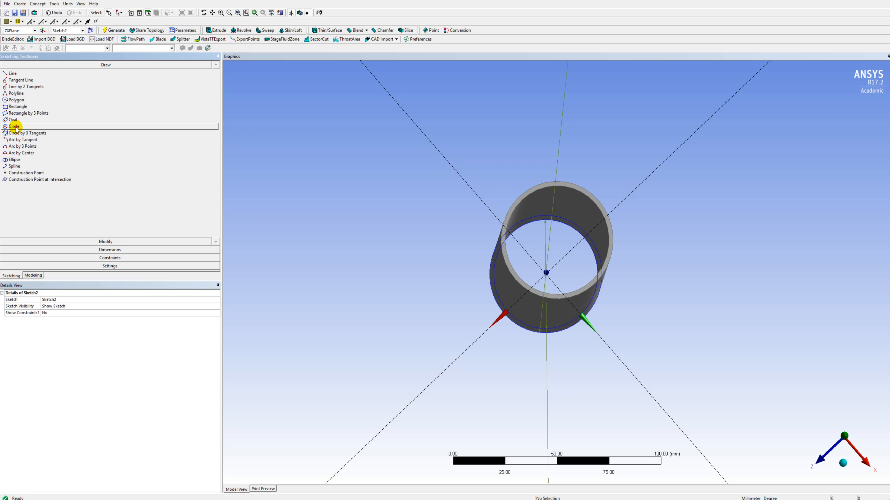
Draw a circle about 34 mm in diameter centred on the origin, inside the tube's bore.
left_click(14, 127)
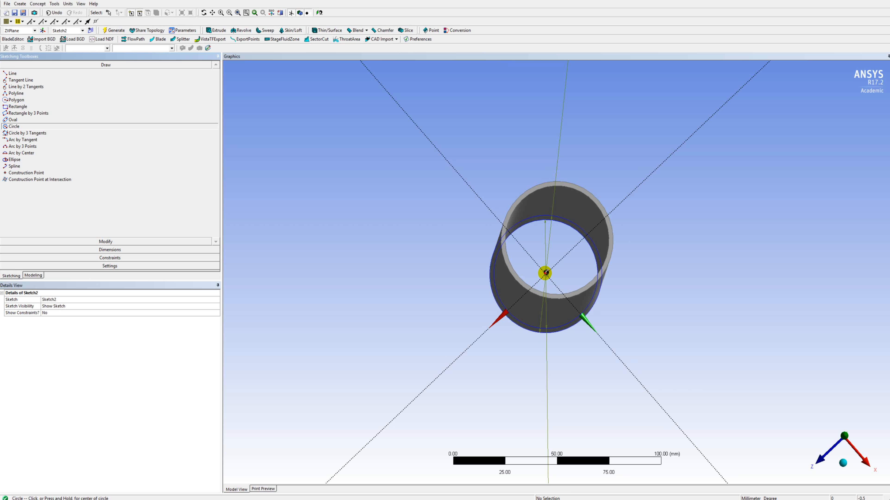
left_click(546, 273)
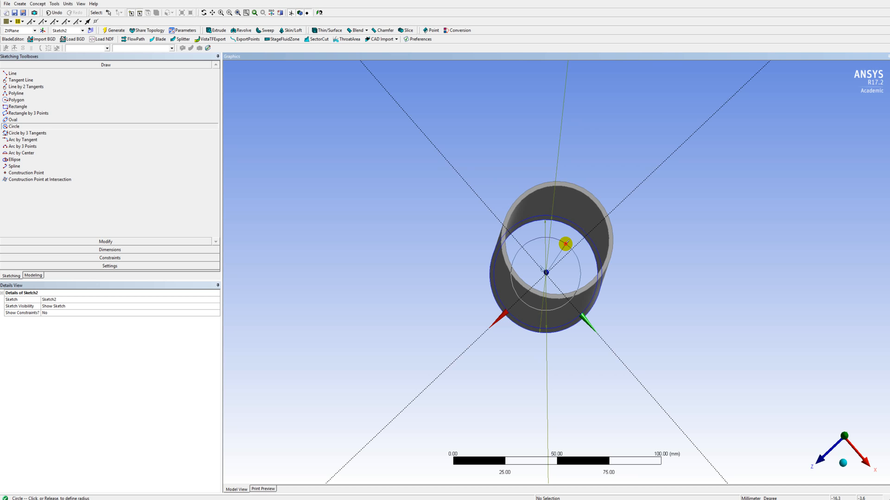
left_click(565, 244)
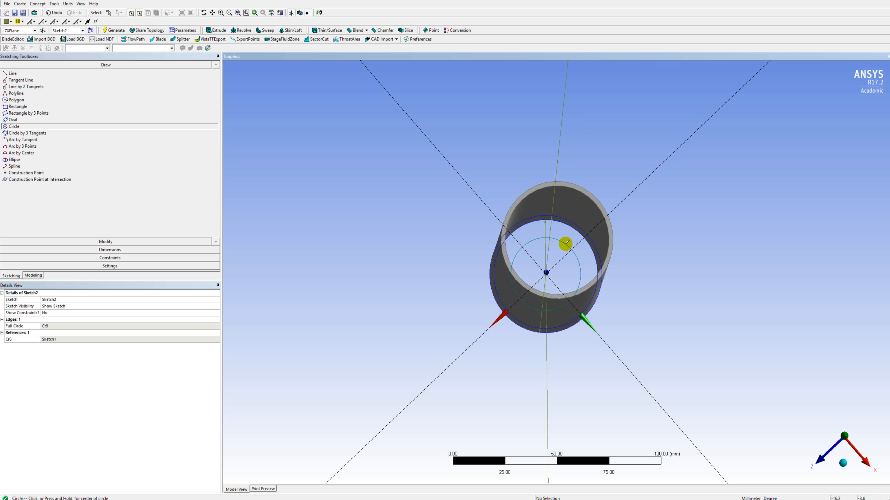
Dimension the new circle's diameter as 30 mm.
left_click(82, 249)
left_click(21, 123)
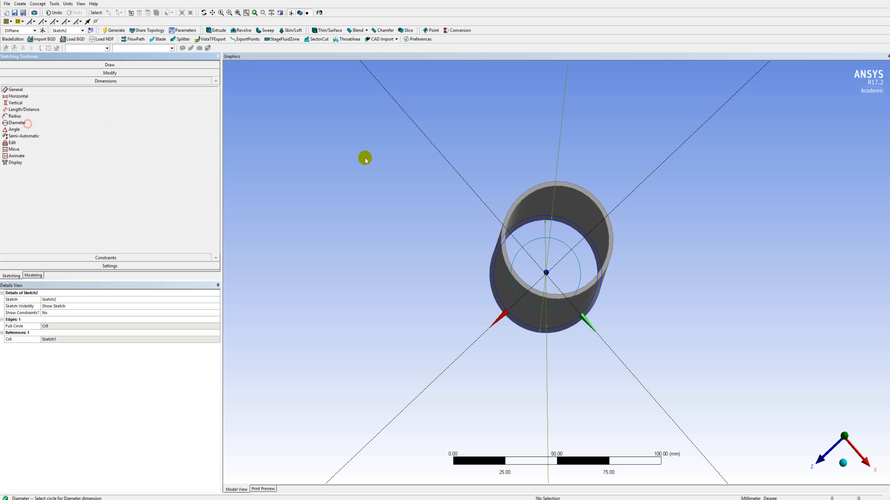
left_click(557, 237)
left_click(557, 234)
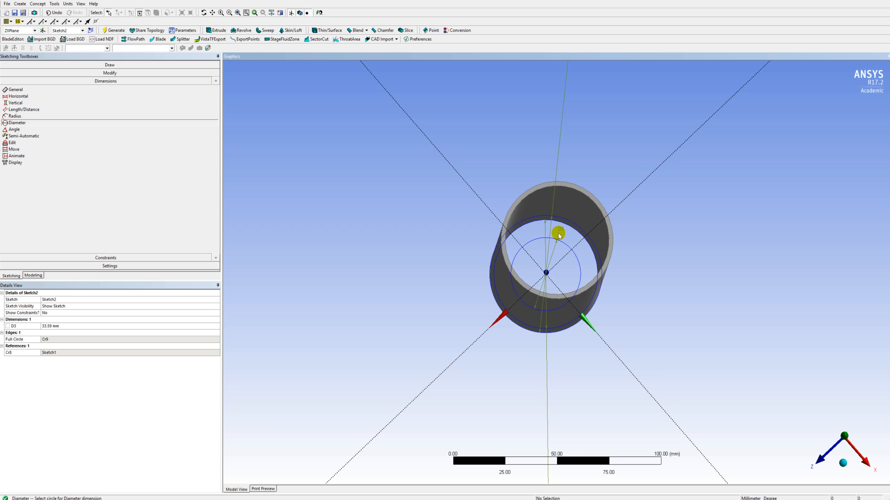
left_click(144, 326)
key("Return")
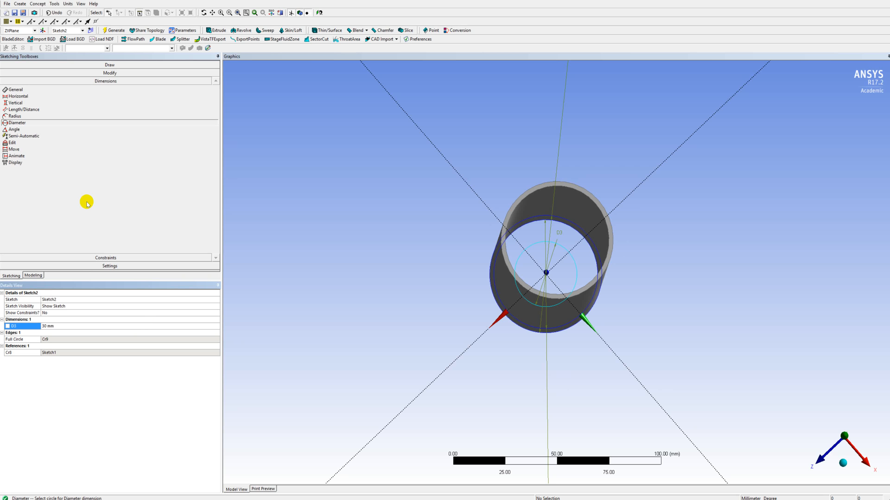
Try to draw a second circle in the same sketch, centred on the origin and reaching the tube's inner wall.
left_click(29, 276)
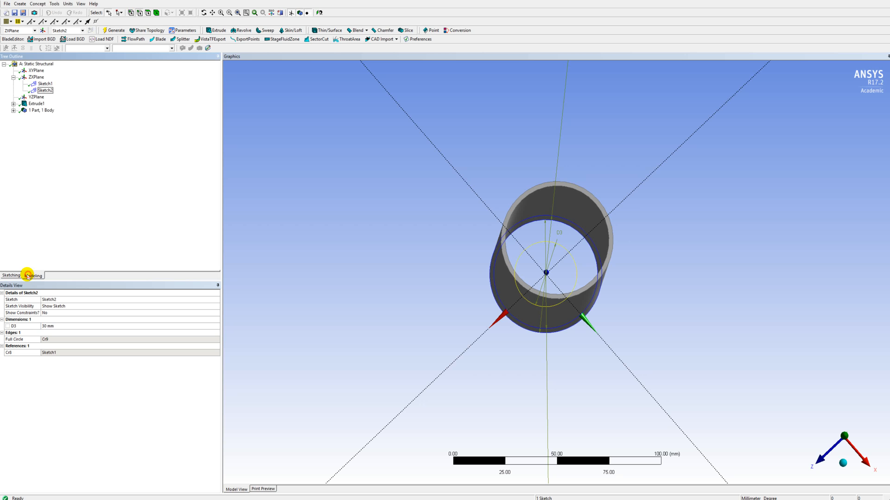
left_click(15, 276)
left_click(27, 127)
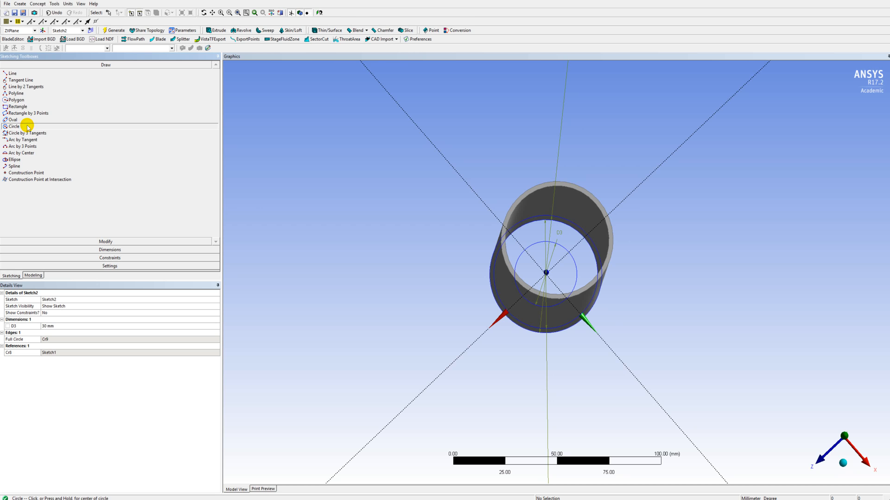
middle_click_drag(590, 288, 588, 288)
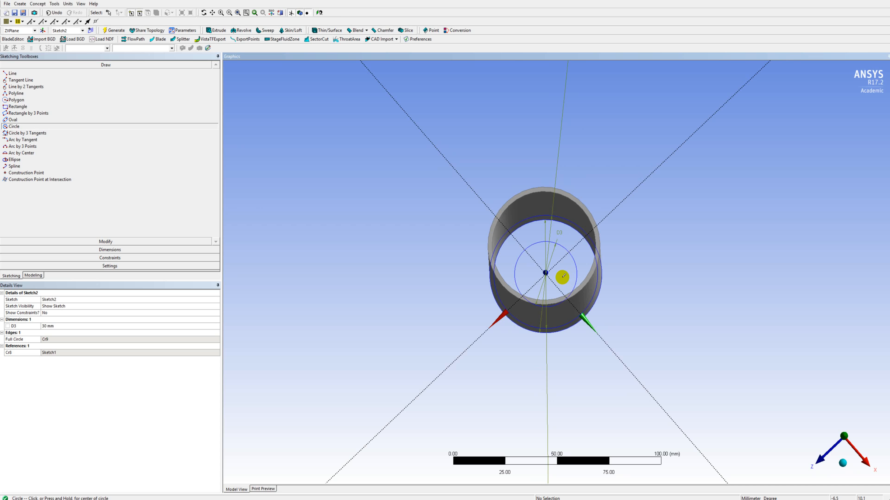
left_click(547, 273)
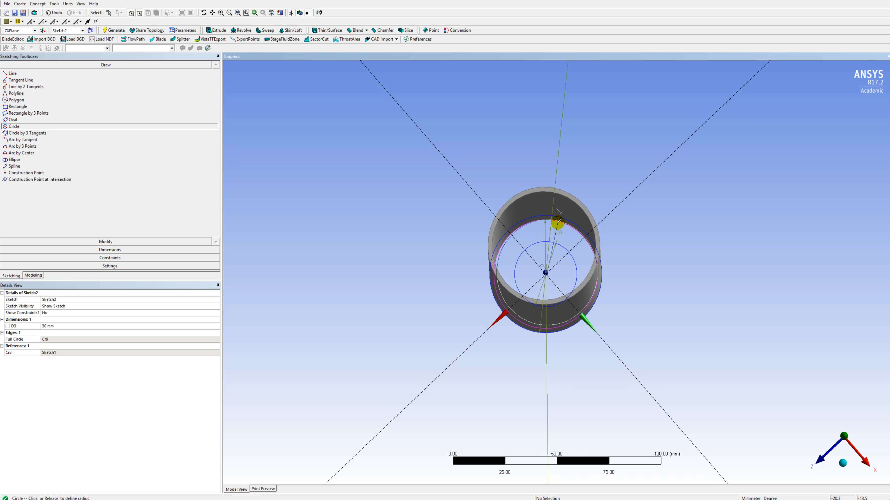
left_click(557, 221)
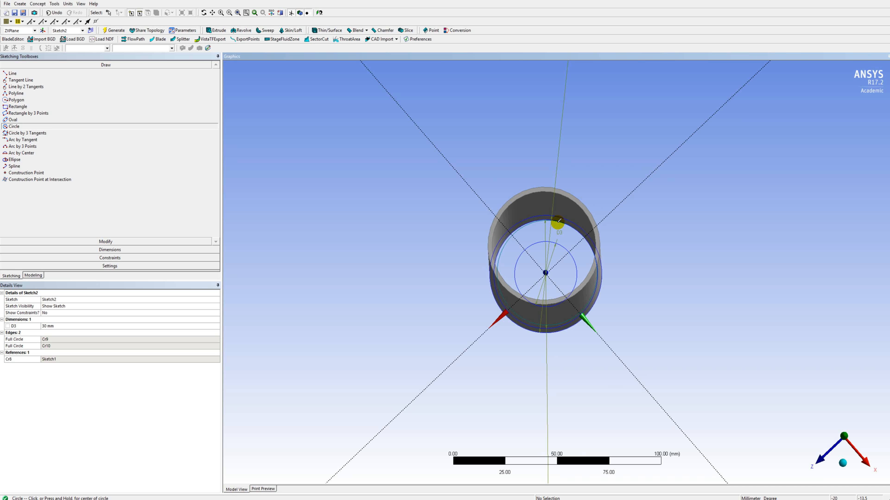
middle_click_drag(536, 260, 525, 242)
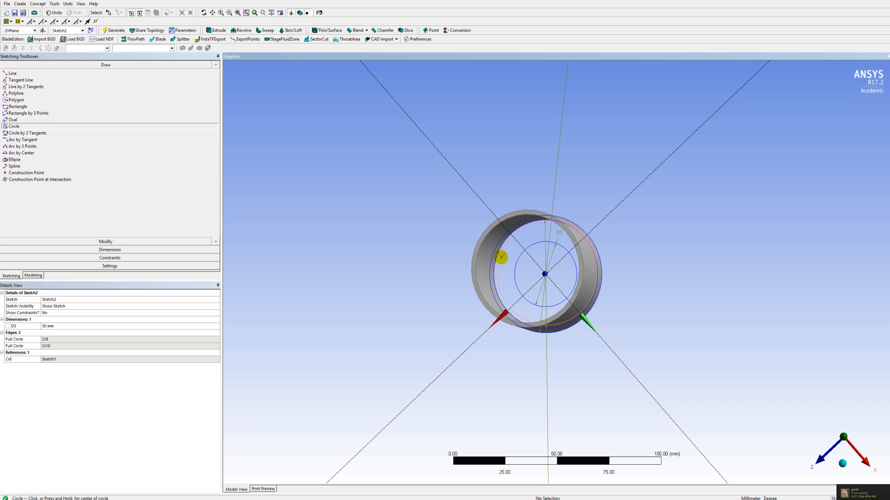
Delete the off-centre larger circle from the second sketch.
left_click(502, 257)
left_click(504, 256)
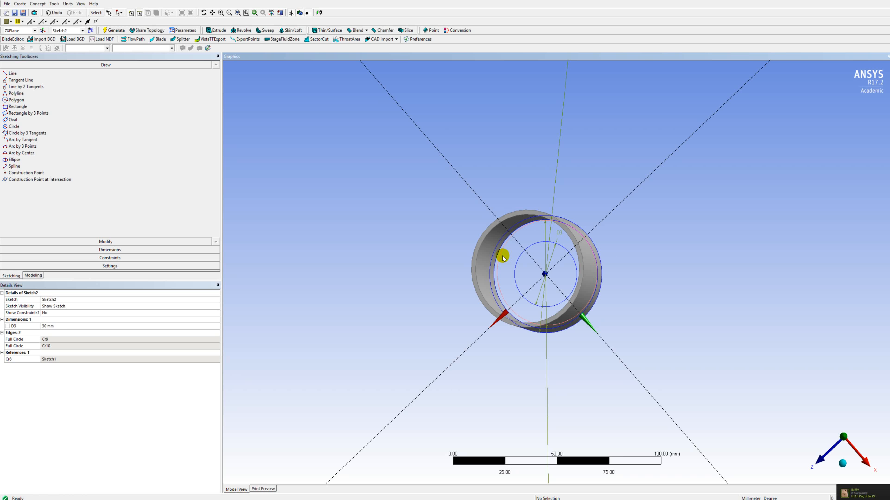
right_click(503, 257)
left_click(501, 255)
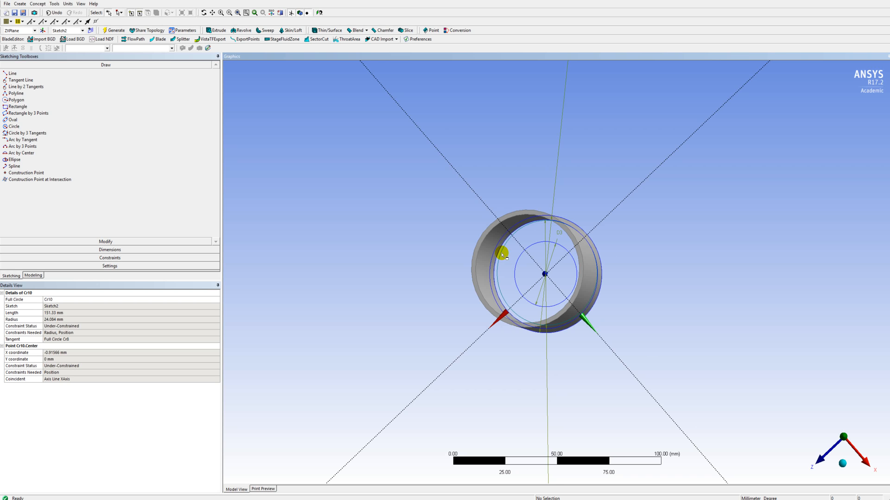
left_click(502, 255)
key("Delete")
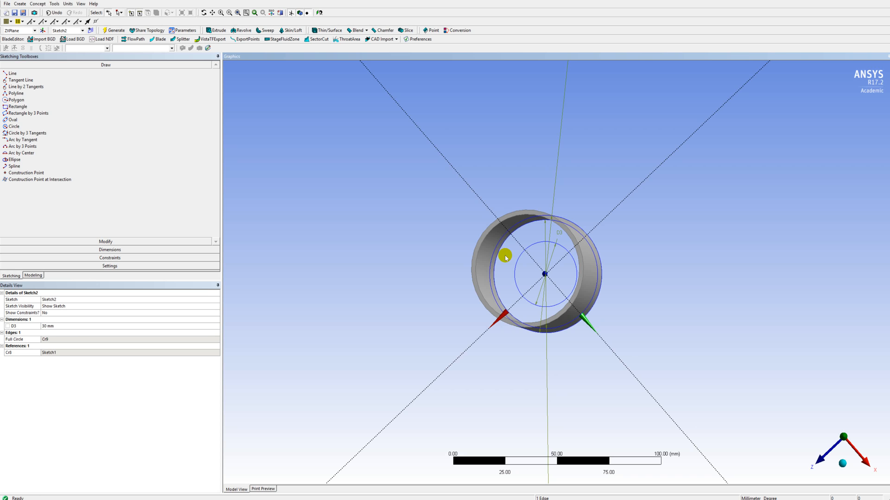
Draw a circle centred on the origin that coincides with the tube's inner edge, around the 30 mm circle.
middle_click_drag(534, 266, 475, 258)
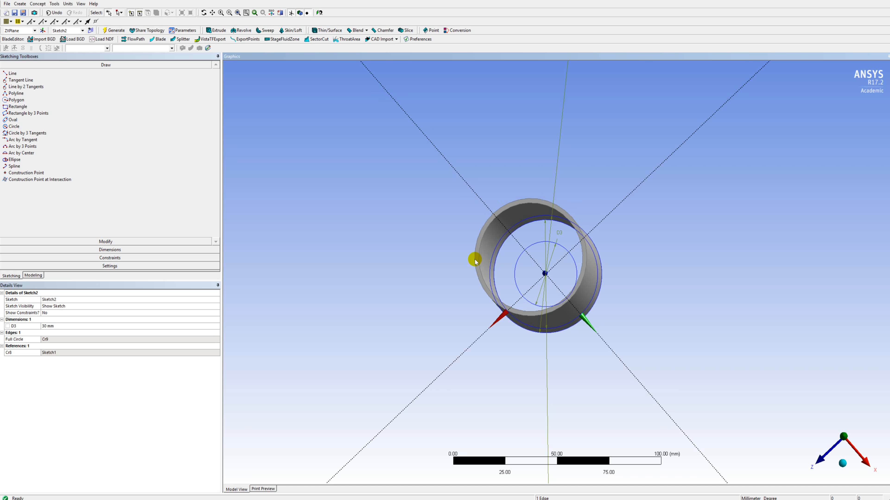
left_click(28, 128)
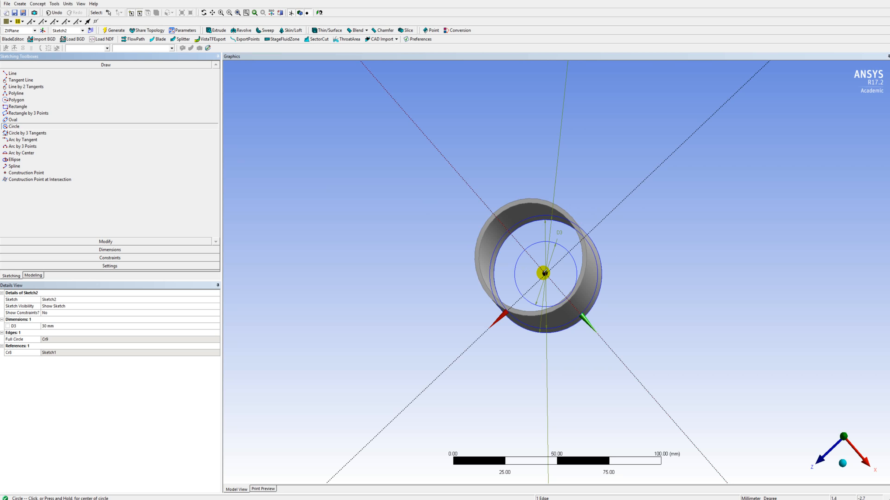
left_click(544, 273)
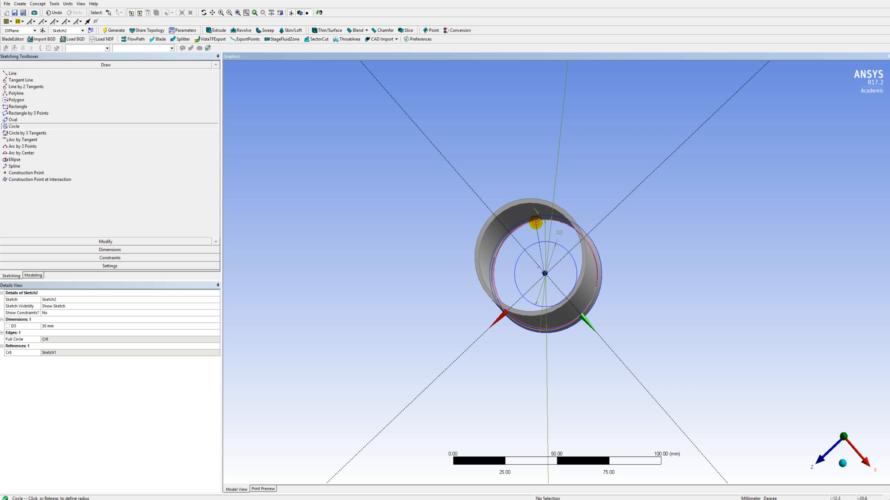
left_click(536, 222)
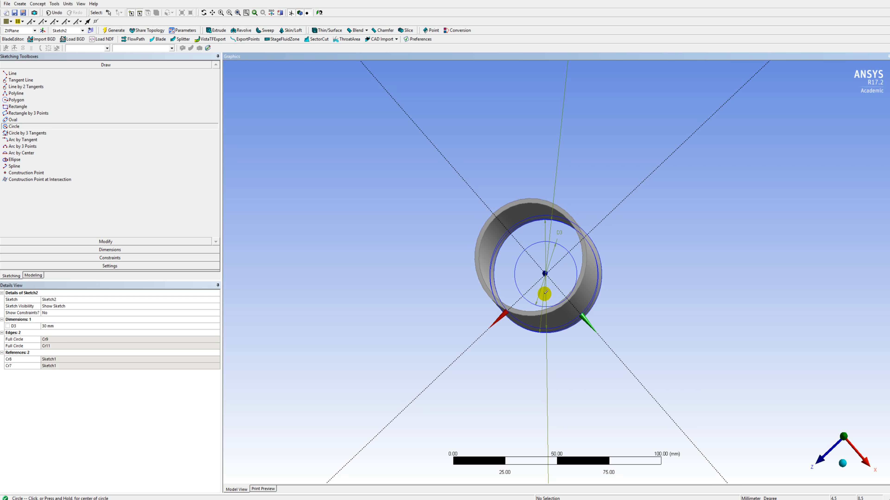
left_click(97, 249)
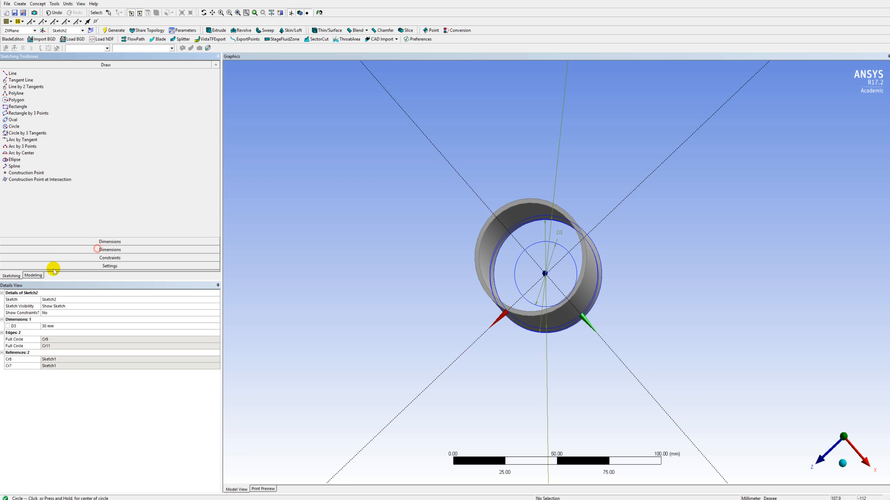
Extrude the second sketch to a depth of 5 mm as added material and generate the inner end ring.
left_click(33, 276)
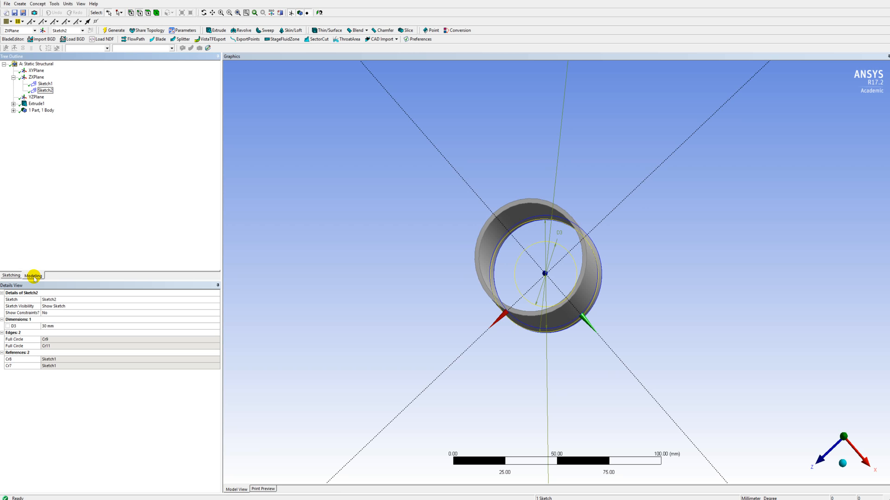
left_click(48, 92)
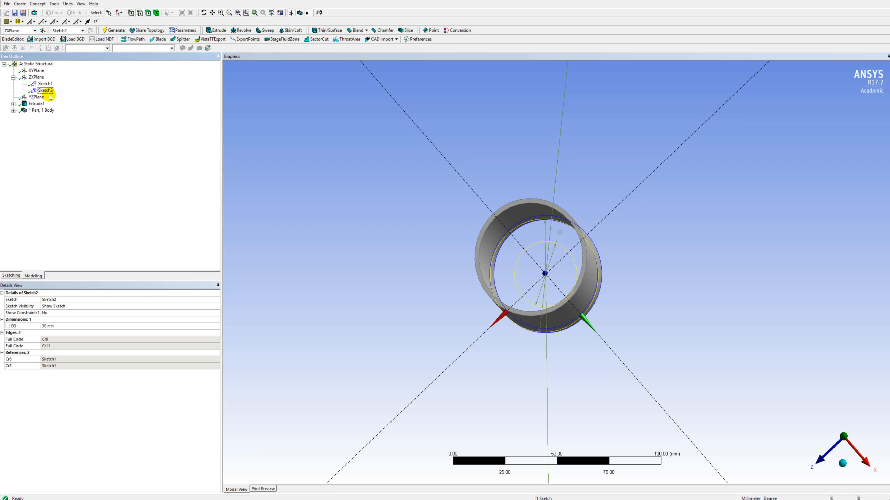
left_click(215, 31)
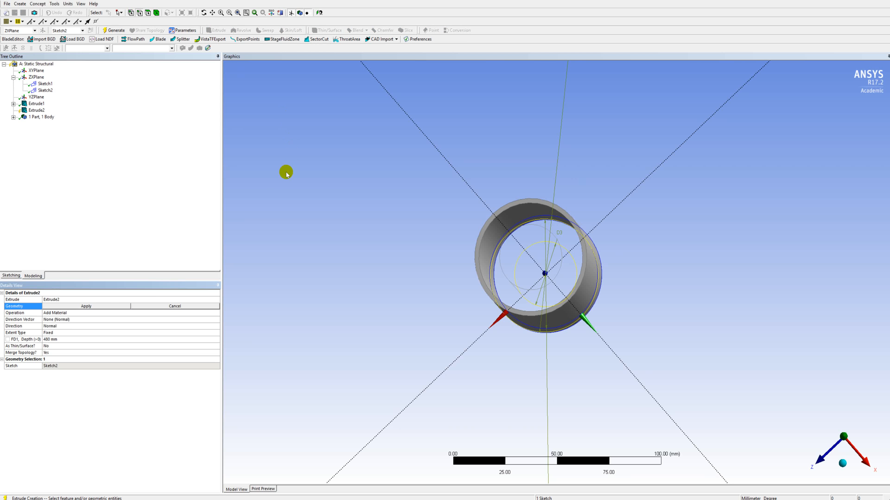
left_click(86, 306)
left_click(68, 339)
type("5")
key("Return")
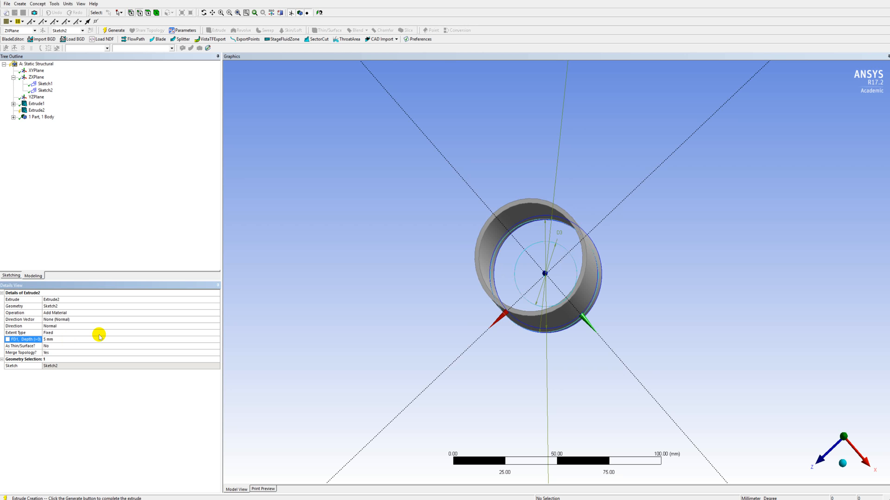
left_click_drag(568, 318, 575, 220)
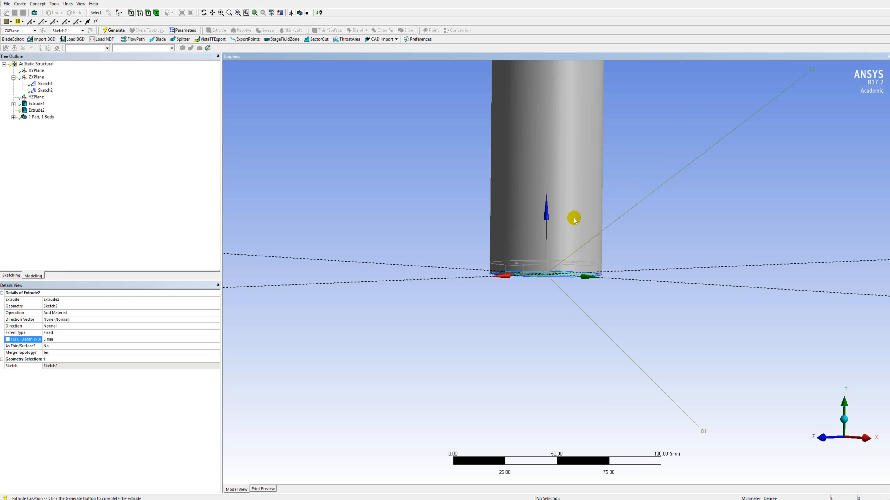
left_click(114, 31)
left_click_drag(535, 290, 529, 176)
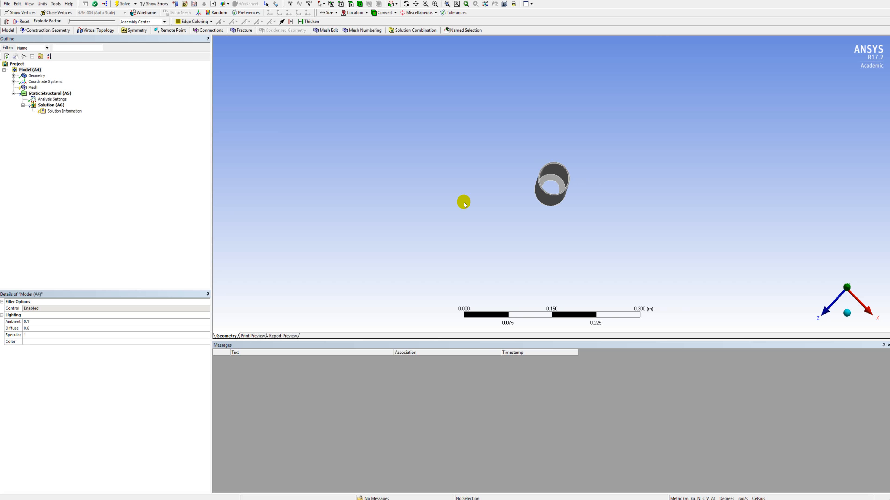
Insert a sizing control for the mesh of the casing in Mechanical.
scroll(570, 199, "up", 5)
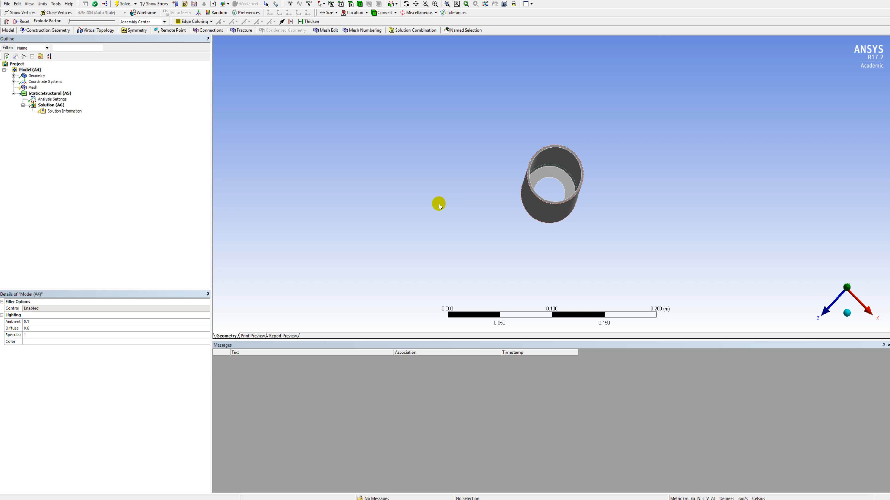
right_click(38, 88)
mouse_move(41, 92)
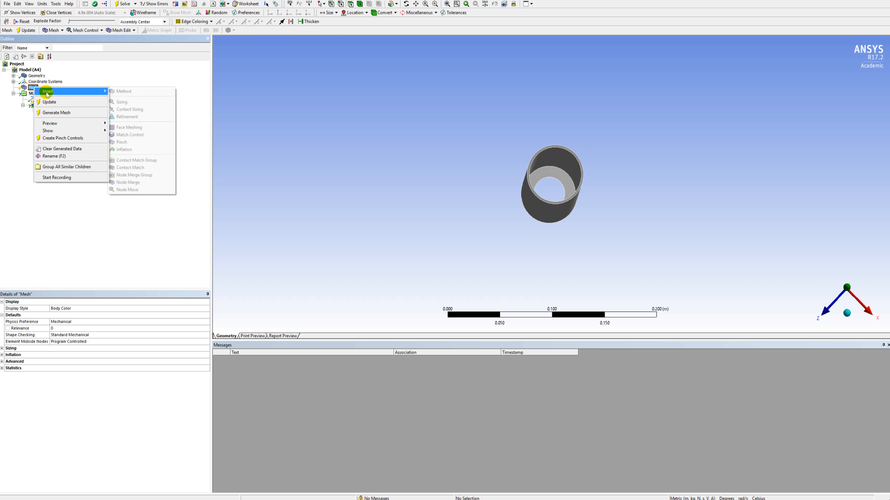
left_click(122, 102)
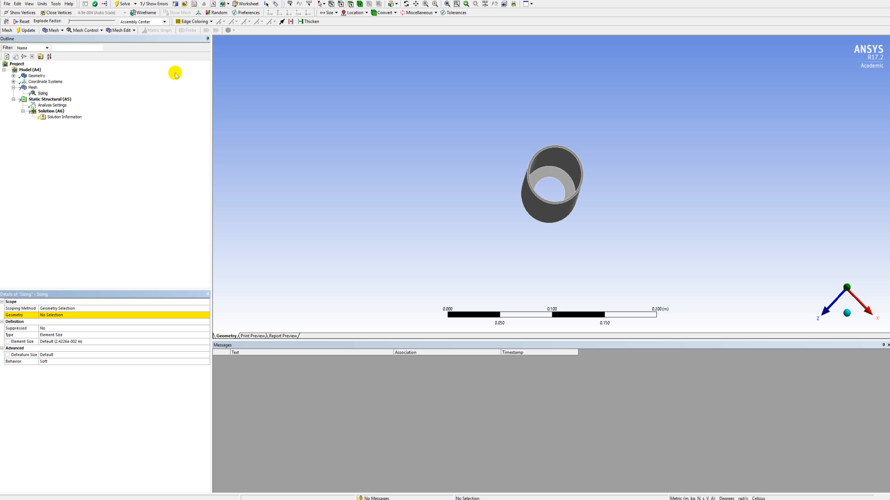
Scope the sizing to the two outer circular edges at the opposite ends of the casing.
left_click(341, 4)
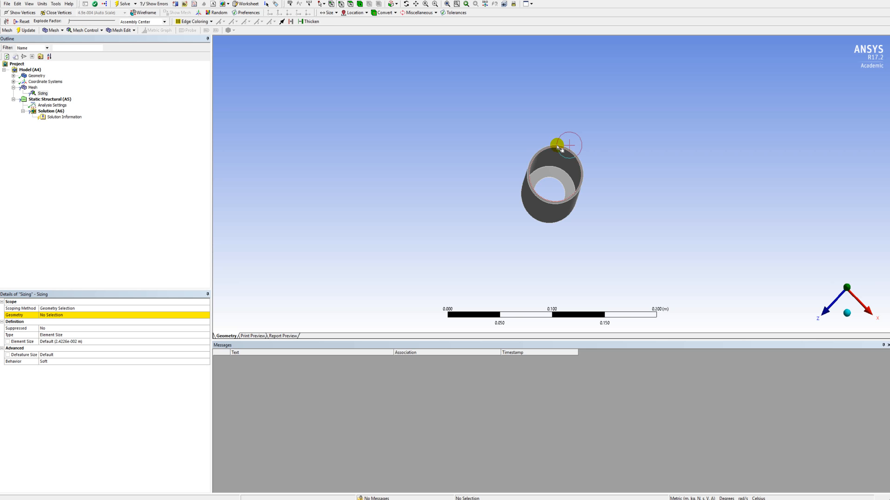
left_click(563, 147)
middle_click_drag(627, 180, 315, 191)
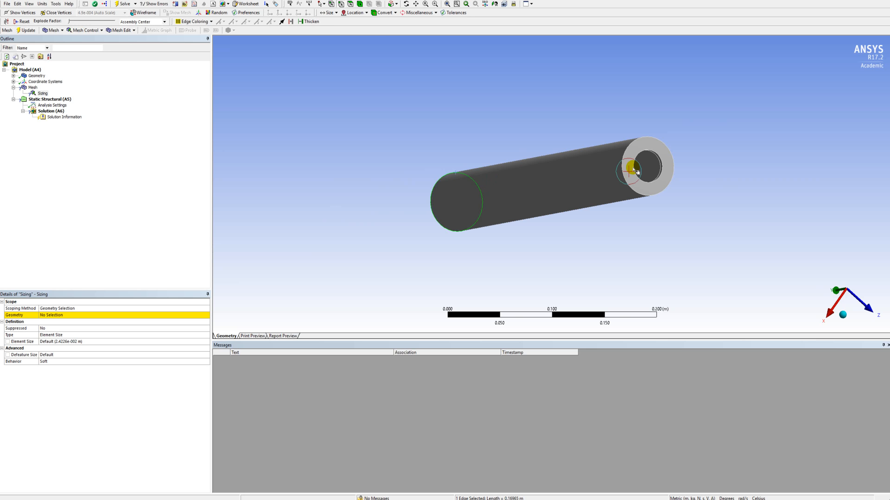
left_click(622, 153, "ctrl")
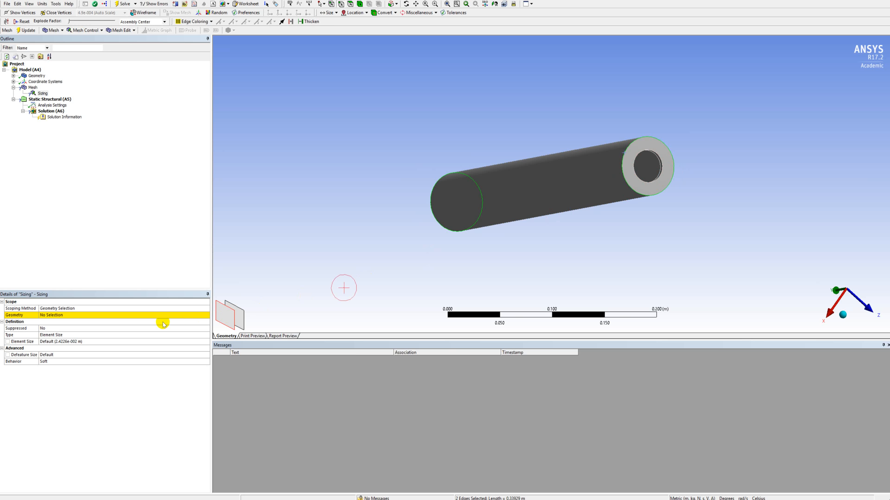
left_click(64, 315)
left_click(66, 316)
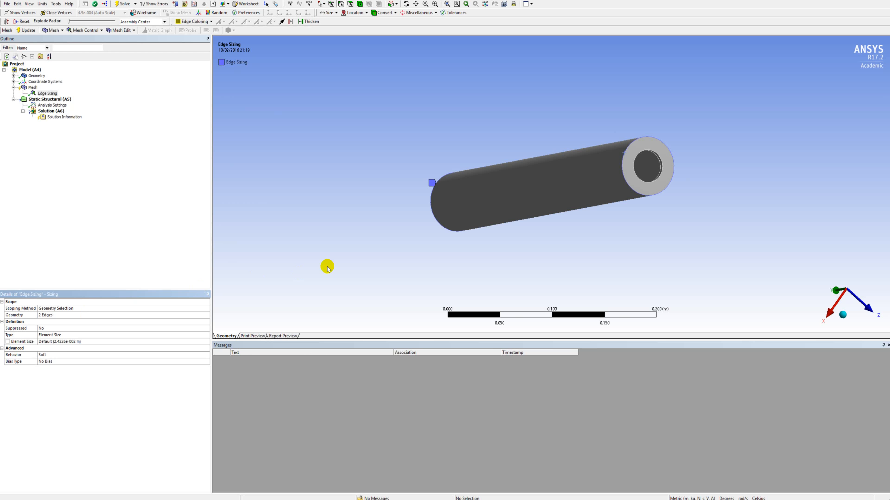
Define the outer edges' sizing by Number of Divisions and set it to 85 divisions.
middle_click_drag(325, 264, 618, 173)
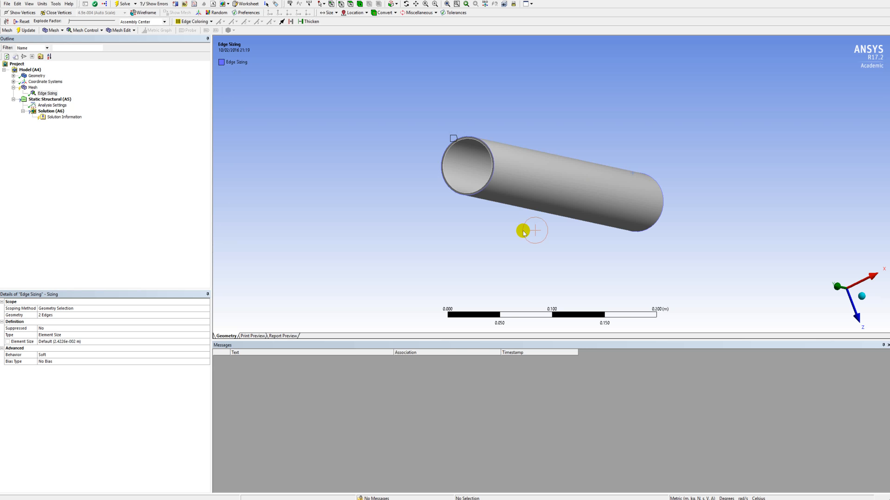
left_click(74, 335)
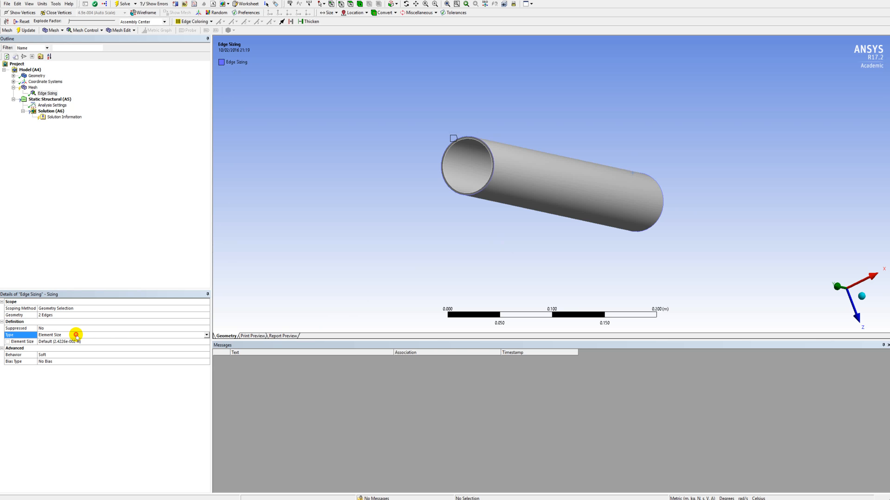
left_click(207, 336)
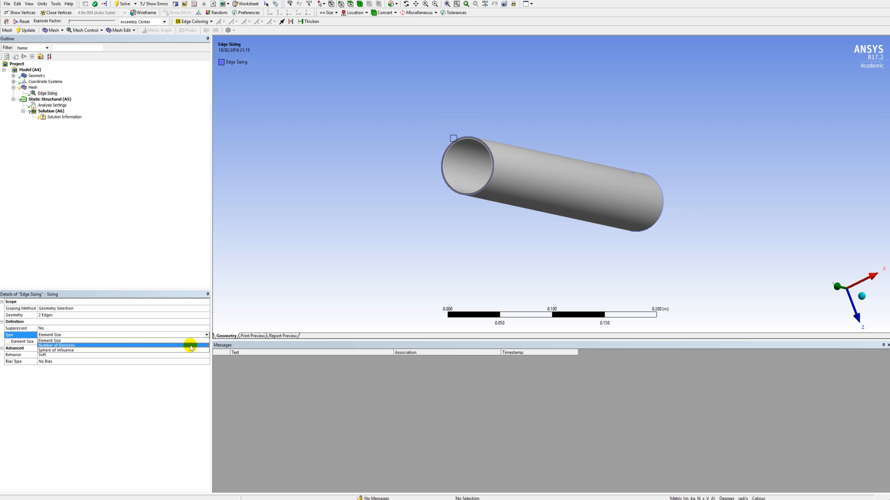
left_click(190, 347)
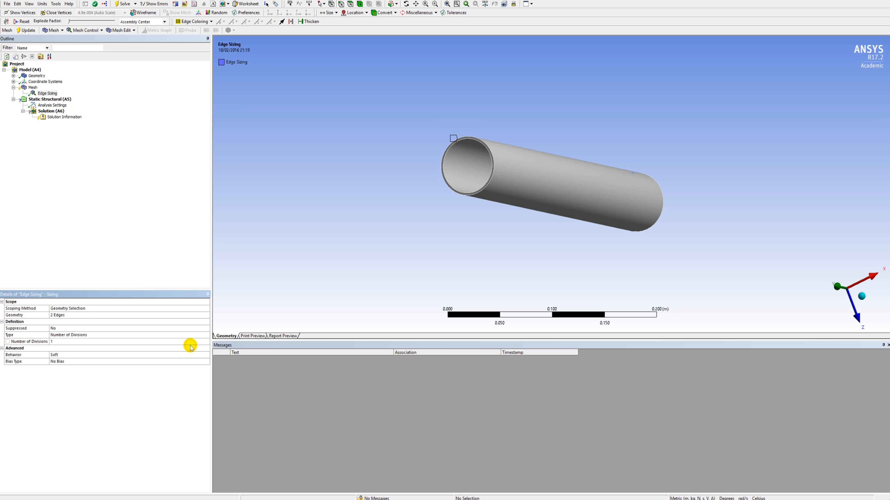
left_click(150, 342)
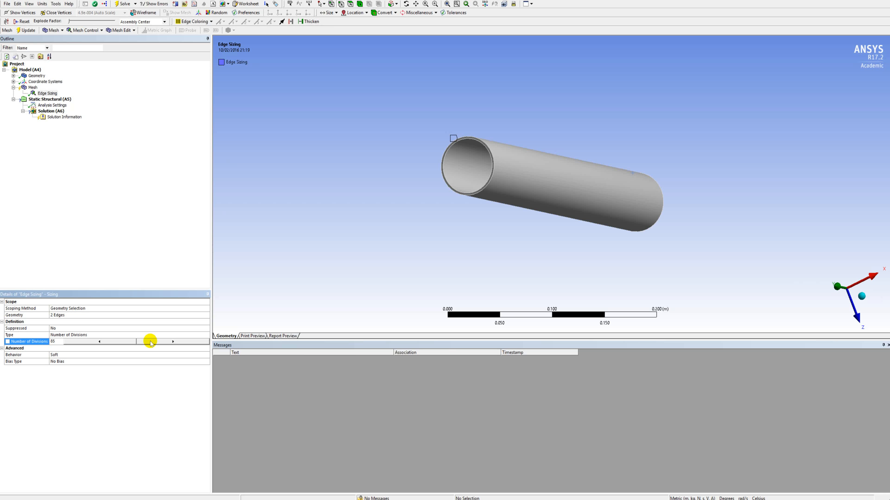
key("Return")
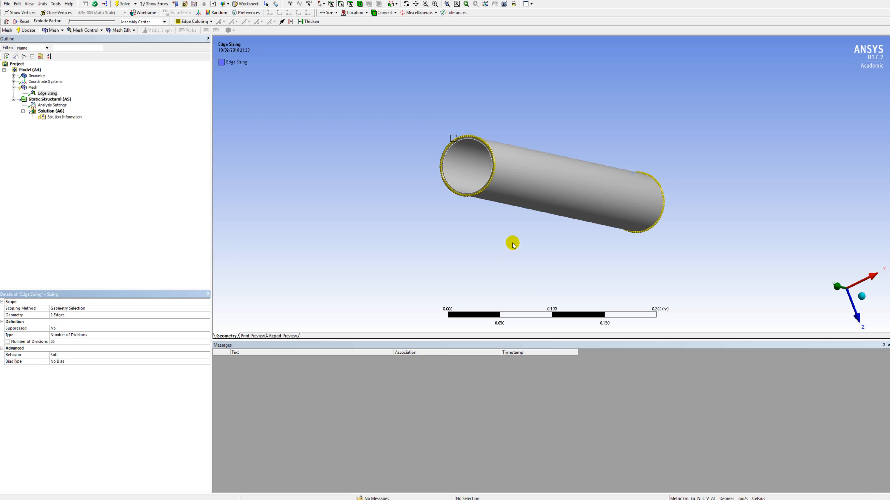
Insert a second sizing control for the casing's mesh.
middle_click_drag(512, 243, 548, 247)
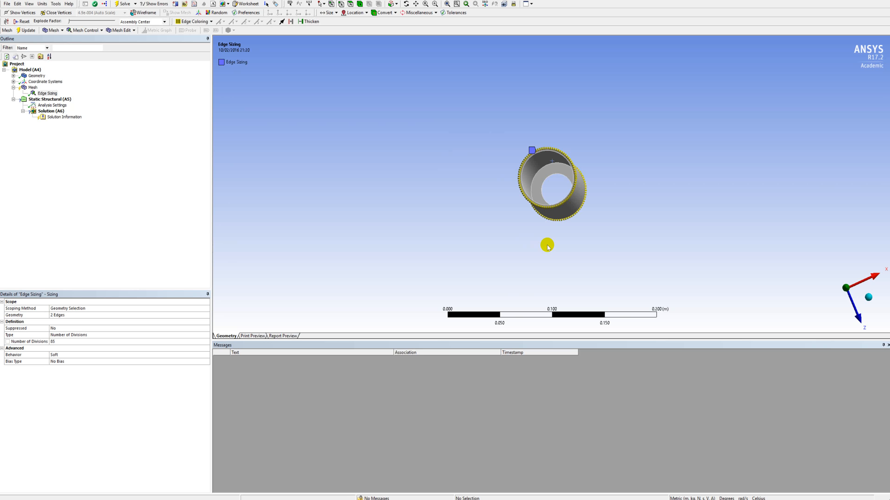
left_click(32, 87)
right_click(32, 87)
mouse_move(63, 91)
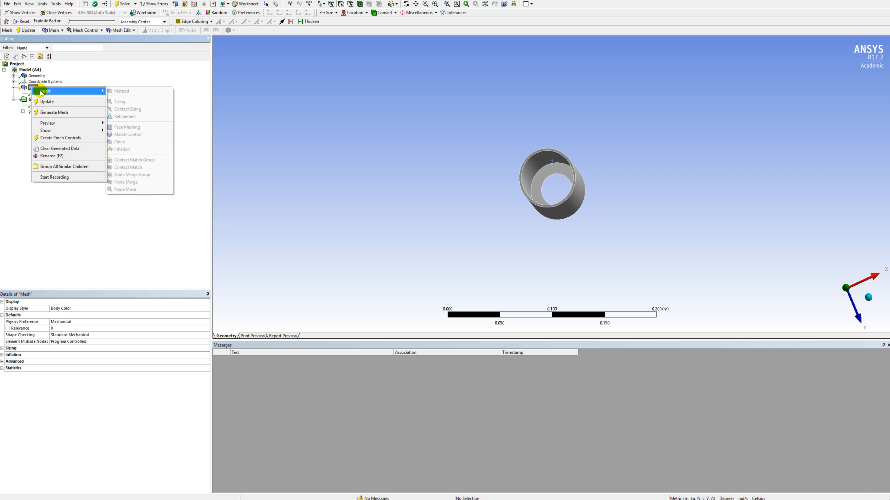
left_click(119, 102)
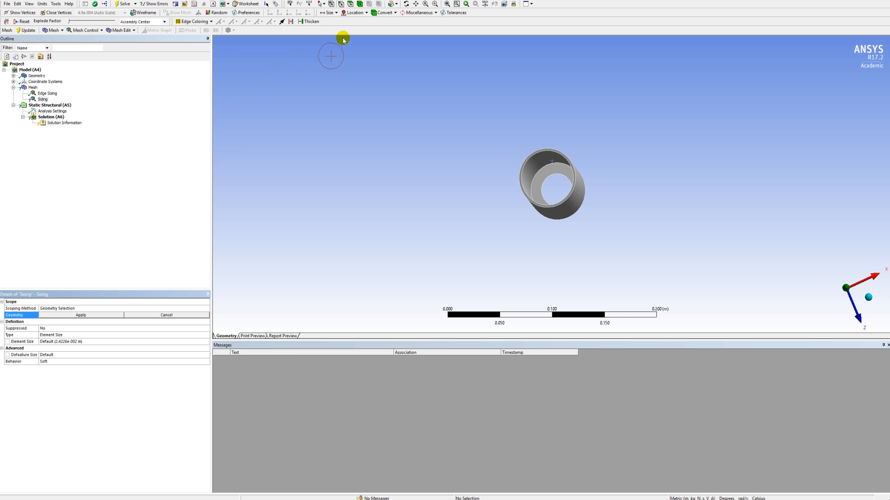
Scope the second sizing to the tube's two inner circular edges, at the open end and at the ring's inner face.
left_click(345, 5)
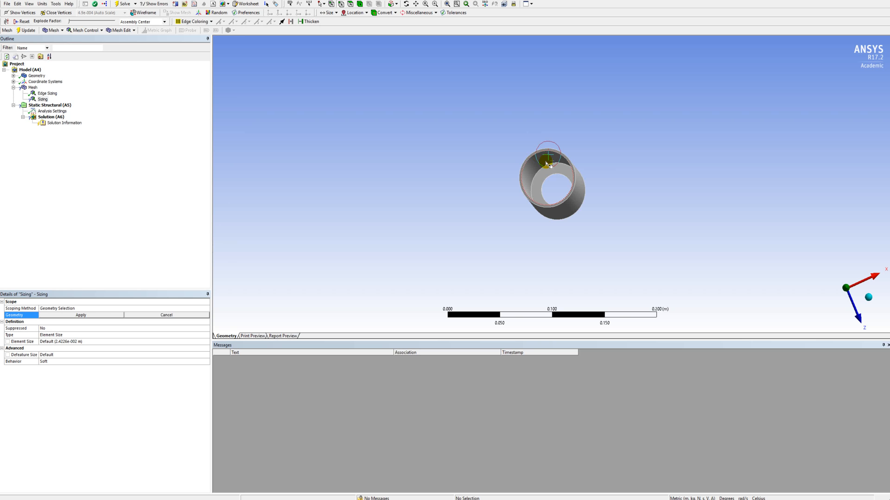
scroll(546, 164, "up", 5)
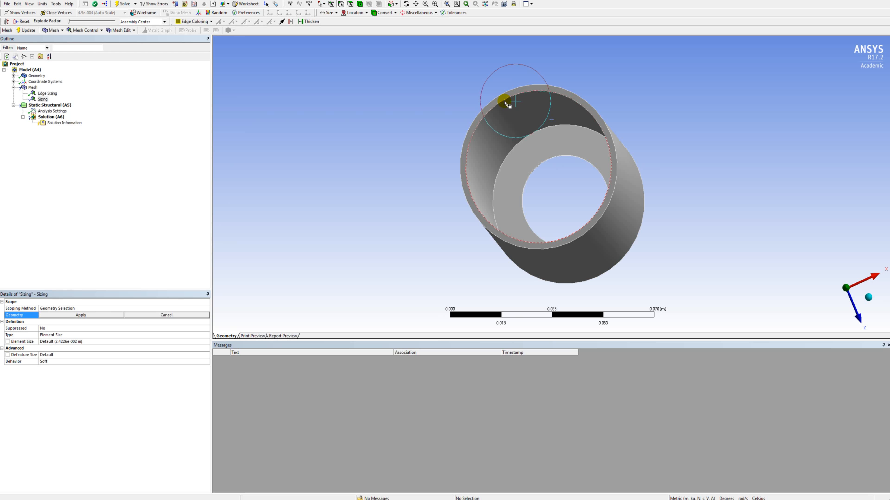
left_click(507, 104)
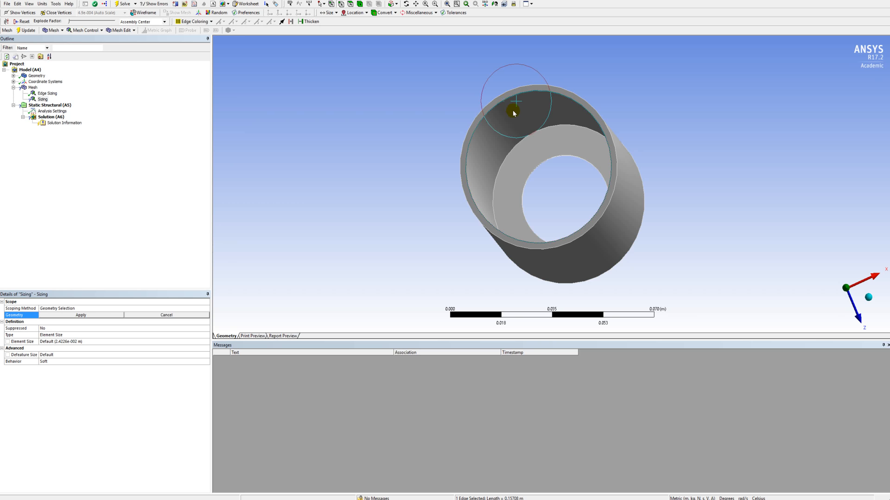
left_click(526, 138, "ctrl")
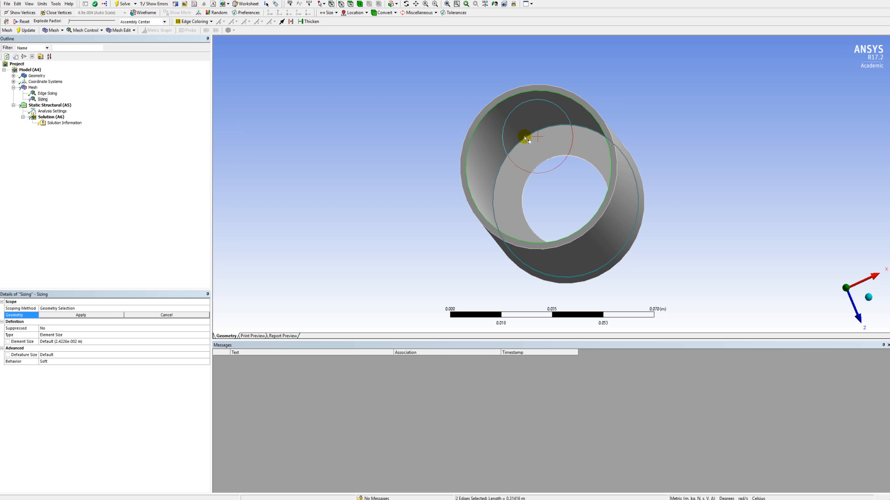
left_click(80, 315)
Define the tube's inner edge sizing by Number of Divisions and set it to 85 divisions.
left_click(198, 335)
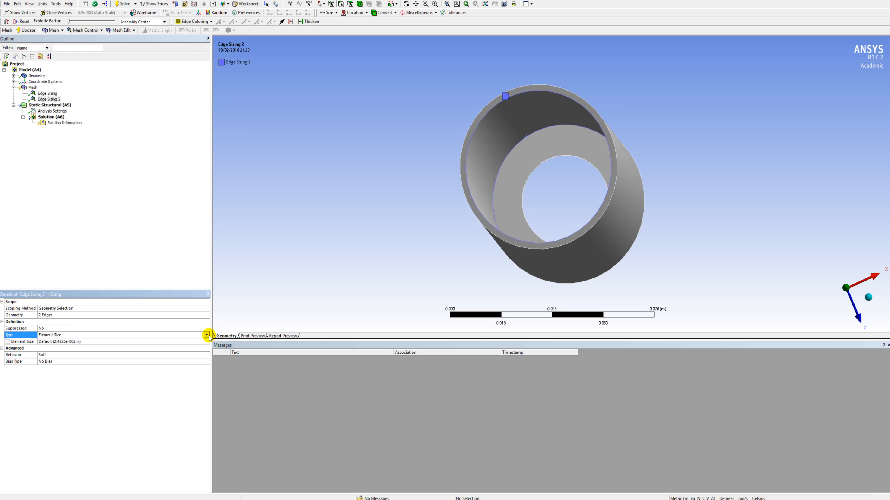
left_click(208, 336)
left_click(189, 347)
left_click(136, 343)
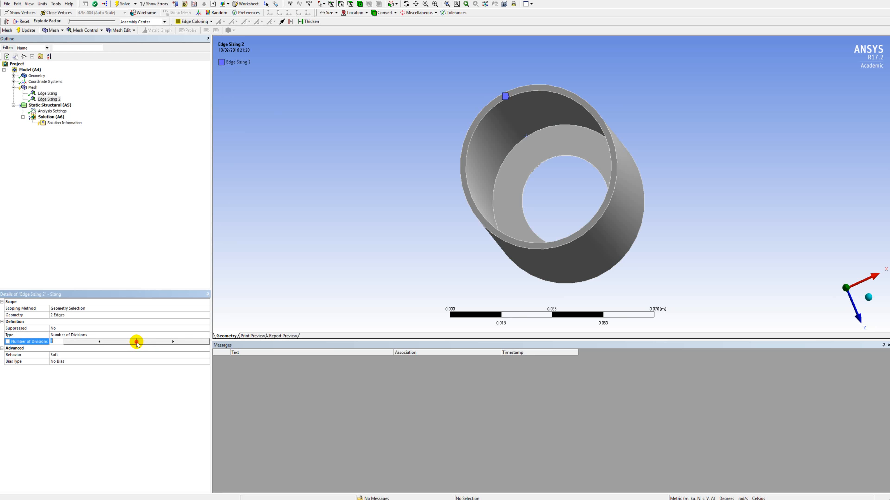
type("85")
key("Return")
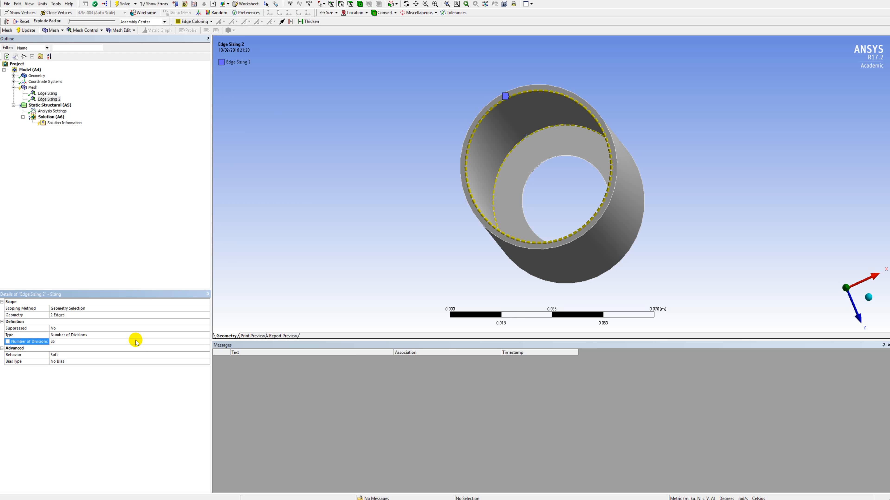
Insert a third sizing control under the mesh.
left_click(34, 87)
right_click(34, 88)
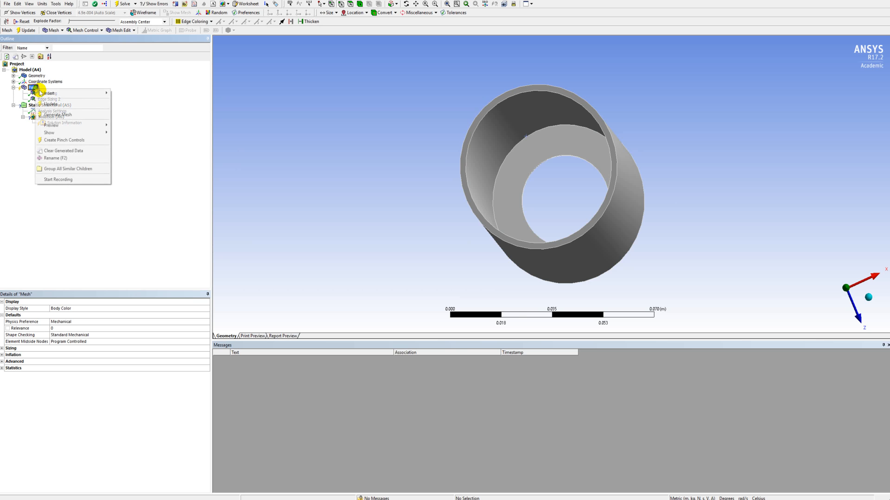
mouse_move(56, 93)
left_click(123, 104)
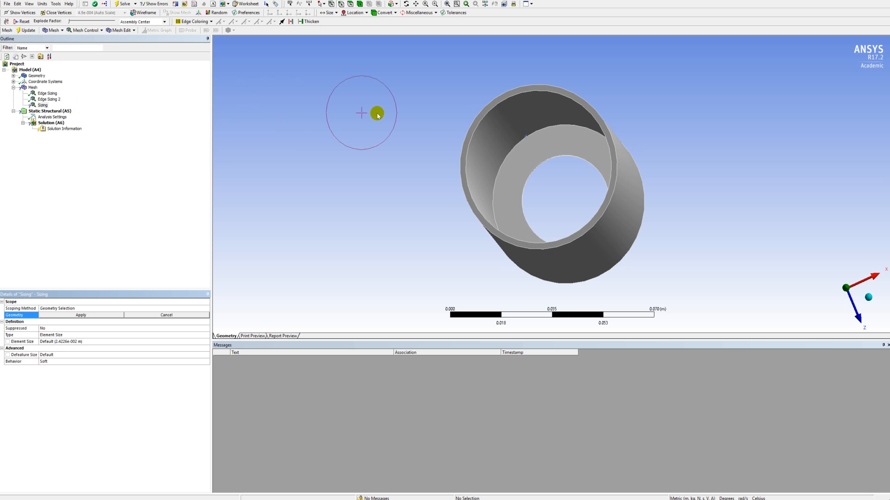
Scope the third sizing to the two circular edges of the hole through the end ring.
middle_click_drag(484, 153, 592, 61)
scroll(592, 62, "up", 2)
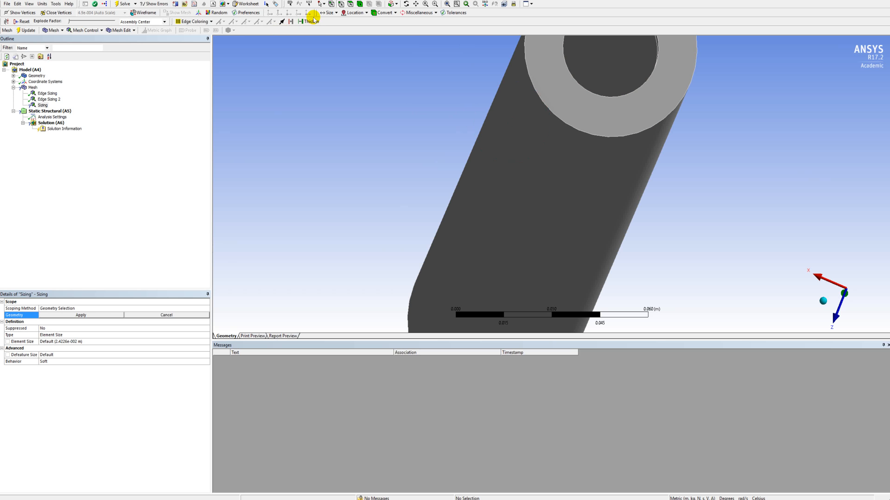
left_click(416, 4)
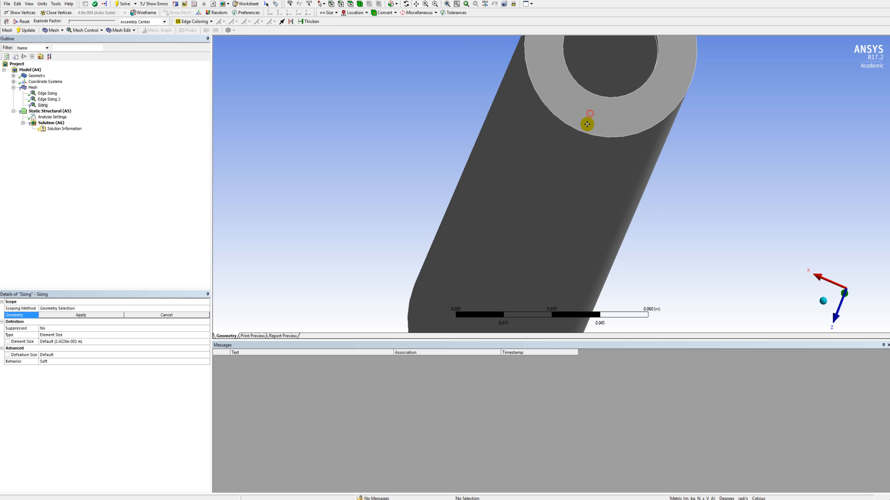
left_click_drag(588, 124, 559, 207)
scroll(582, 129, "up", 2)
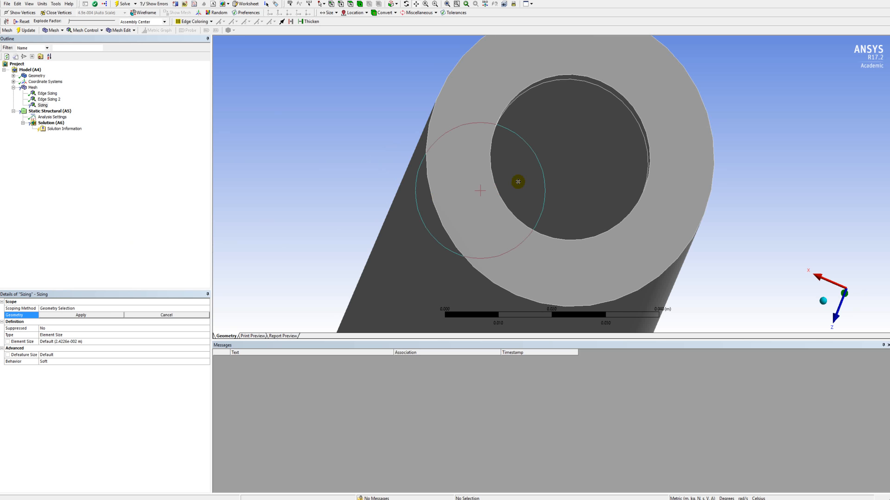
left_click(320, 6)
left_click(343, 11)
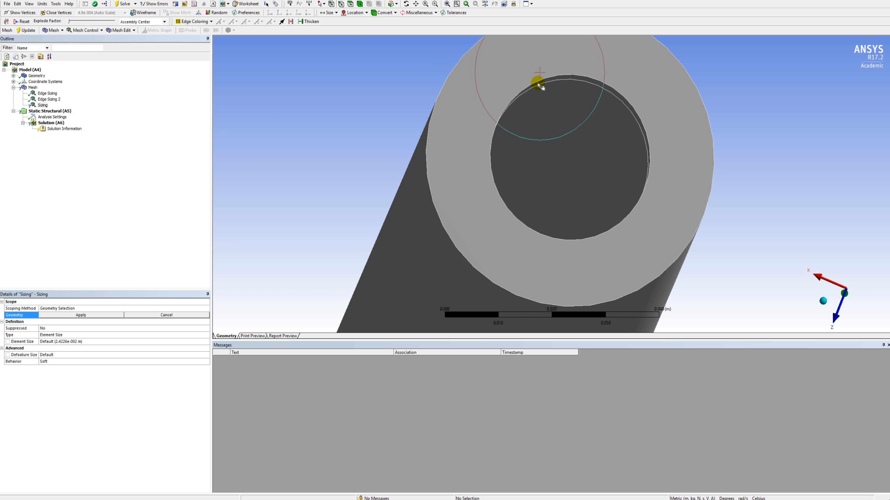
left_click(567, 79)
left_click(569, 74, "ctrl")
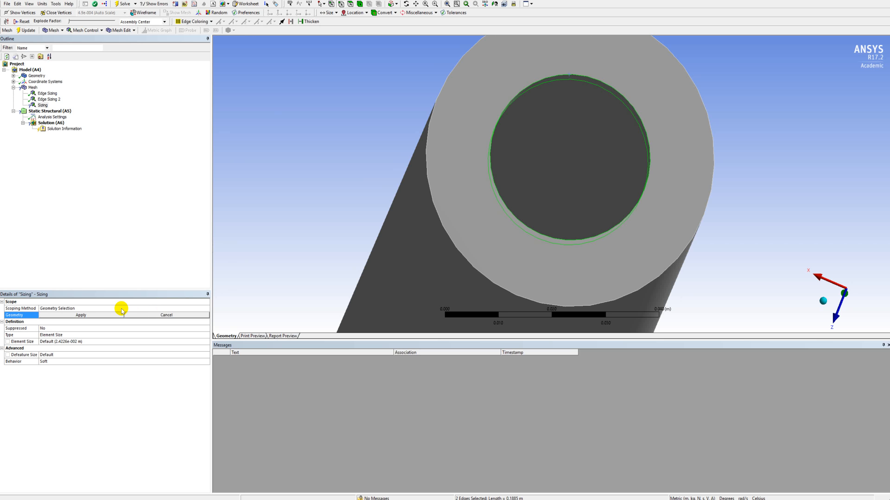
left_click(100, 315)
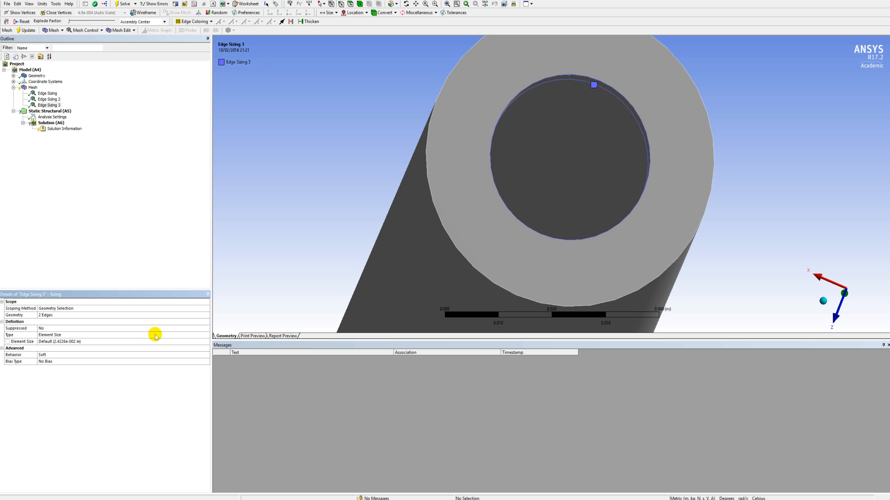
Define the ring hole's edge sizing by Number of Divisions and set it to 40 divisions.
left_click(209, 335)
left_click(207, 335)
left_click(184, 345)
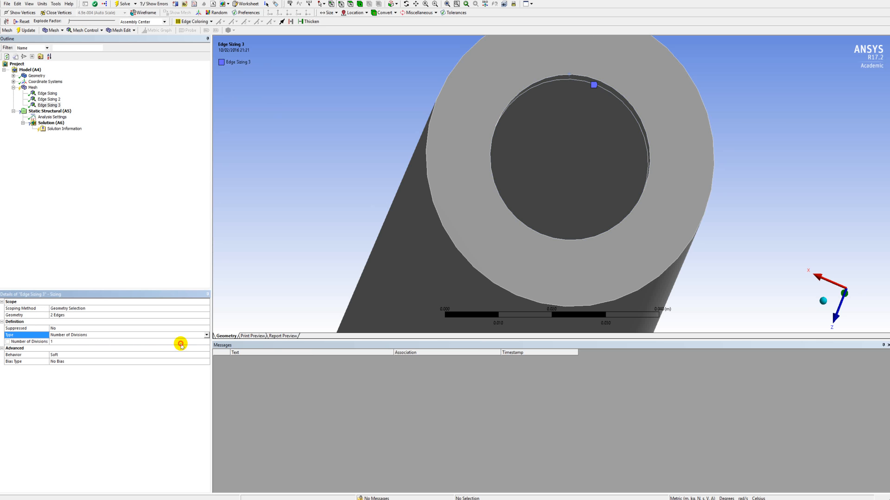
left_click(153, 342)
type("40")
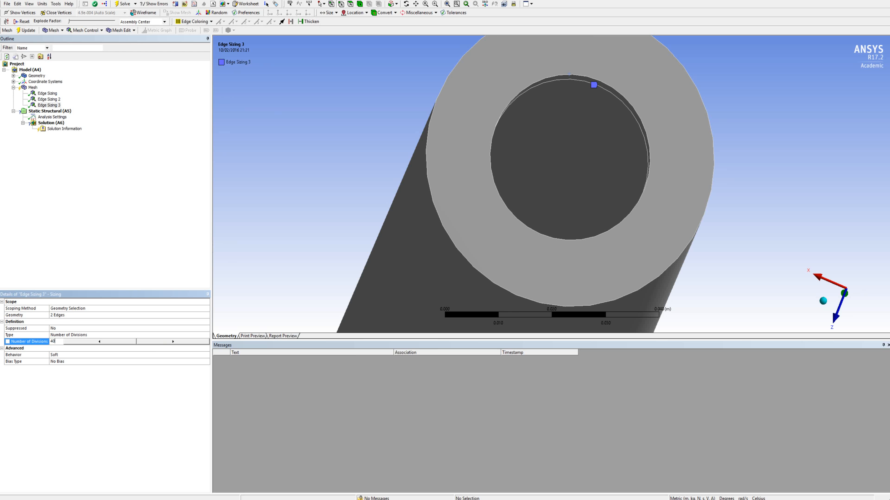
key("Return")
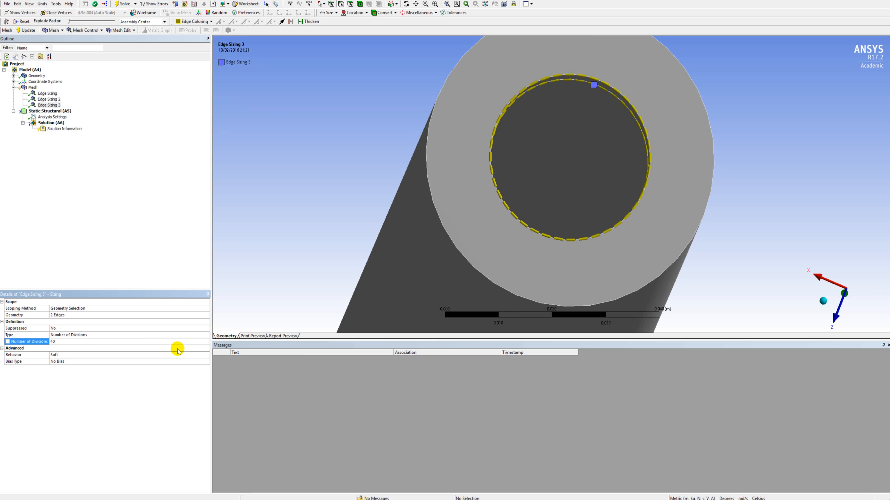
Insert a fourth mesh sizing and scope it to the tube's inner cylindrical face.
scroll(427, 239, "down", 3)
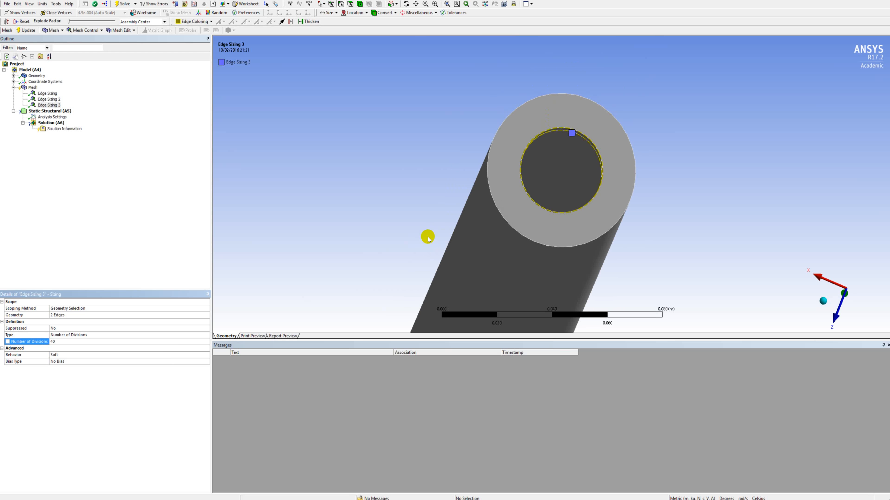
middle_click_drag(427, 238, 638, 248)
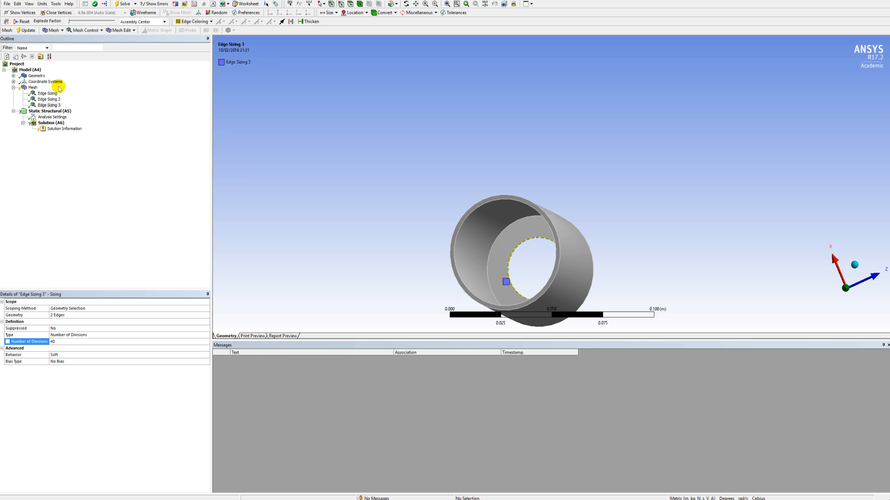
right_click(34, 87)
mouse_move(49, 92)
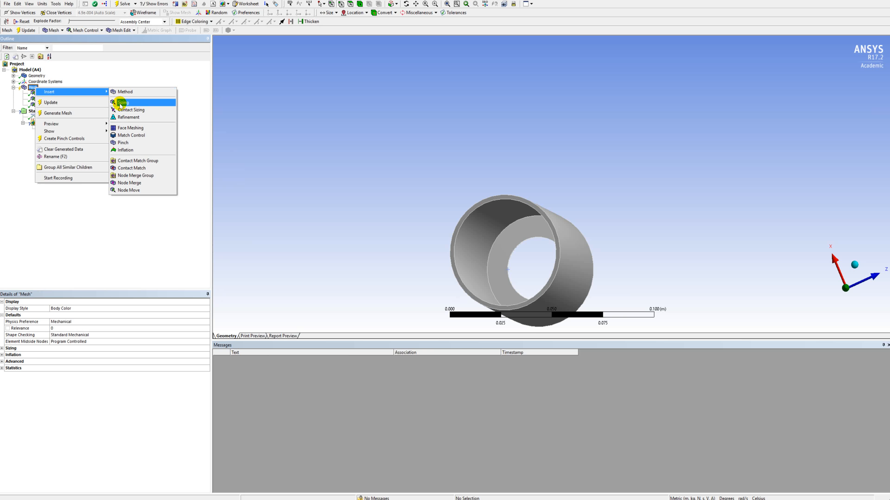
left_click(120, 103)
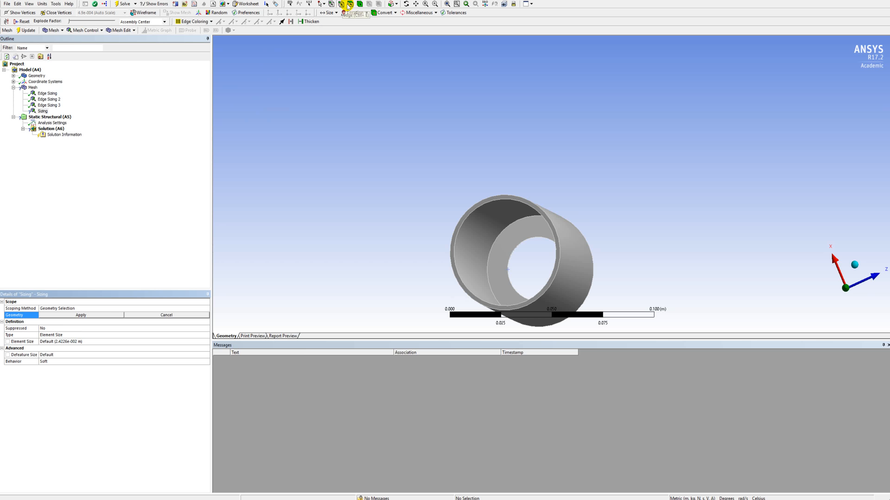
left_click(478, 231)
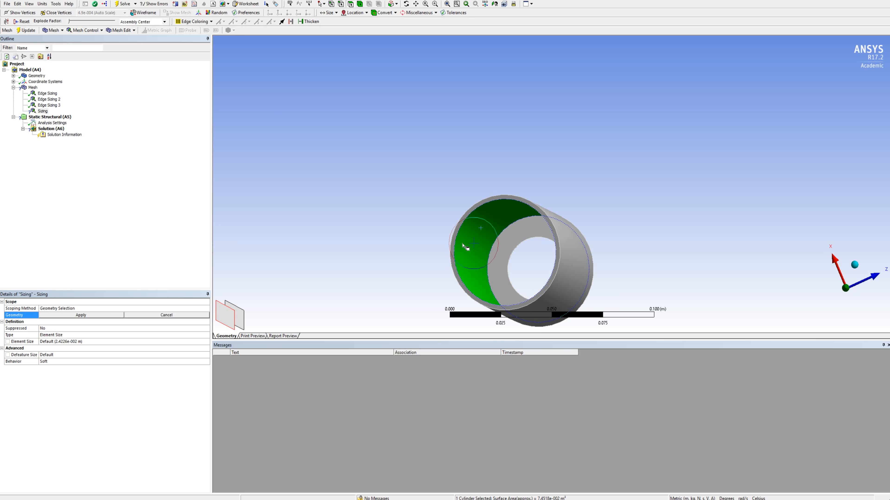
left_click(103, 314)
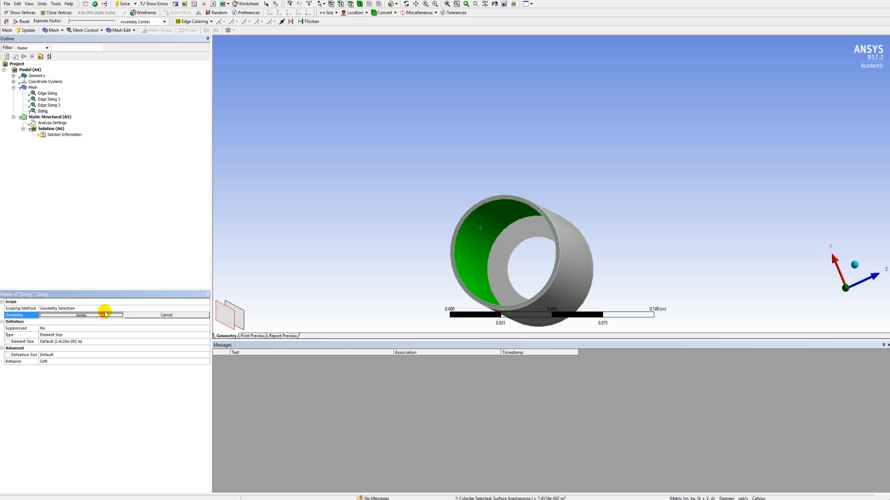
Set the element size of the inner face sizing to 7.5e-3 m.
left_click(136, 341)
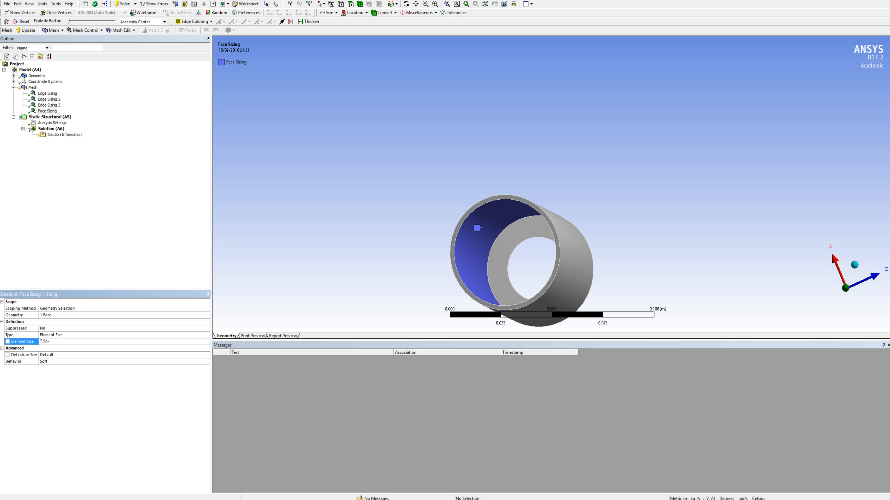
type("7.5e-3")
left_click(136, 342)
left_click(142, 109)
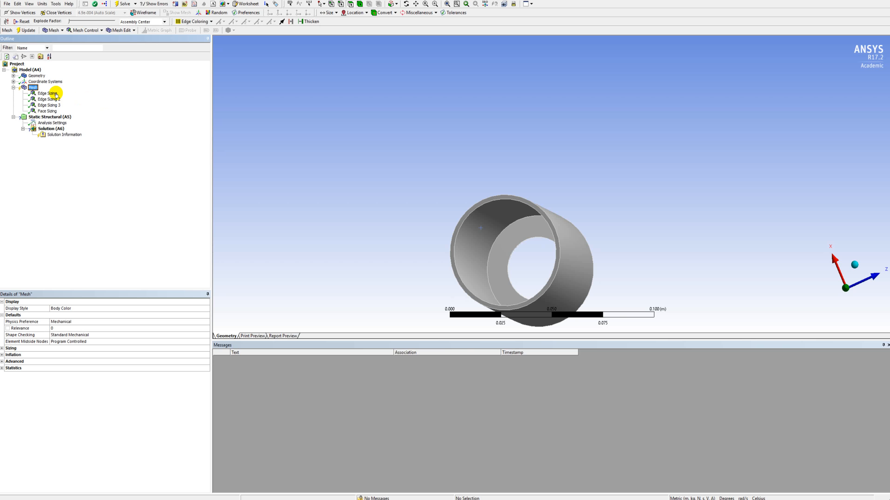
Generate the mesh of the casing with the defined edge and face sizings.
right_click(36, 88)
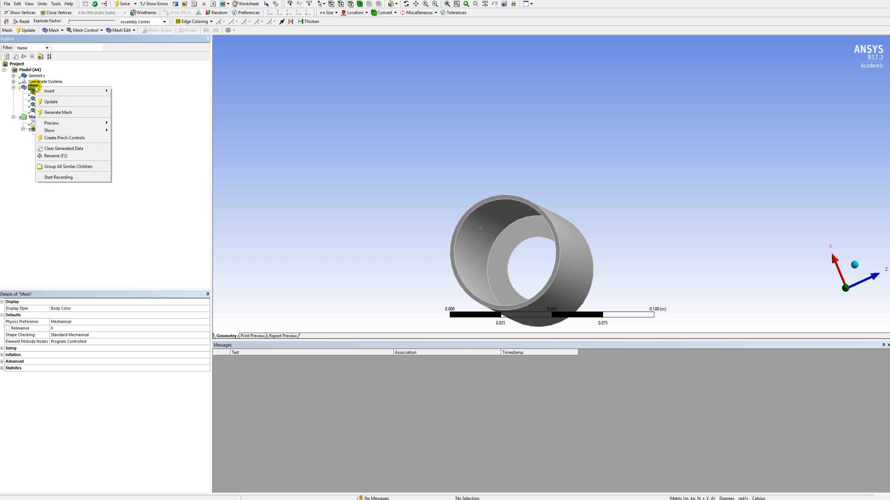
left_click(52, 112)
middle_click_drag(619, 235, 423, 249)
scroll(513, 234, "down", 4)
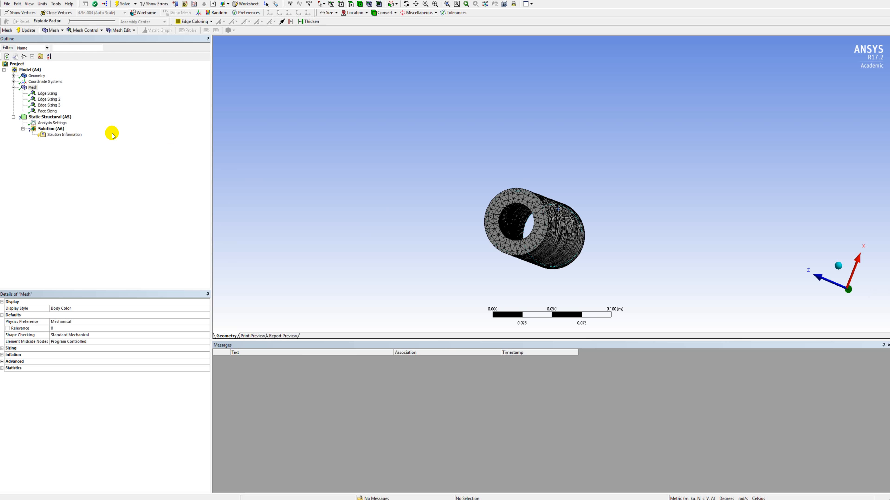
Add a Fixed Support to the static structural analysis and scope it to the end ring's outer annular face.
left_click(67, 118)
right_click(67, 118)
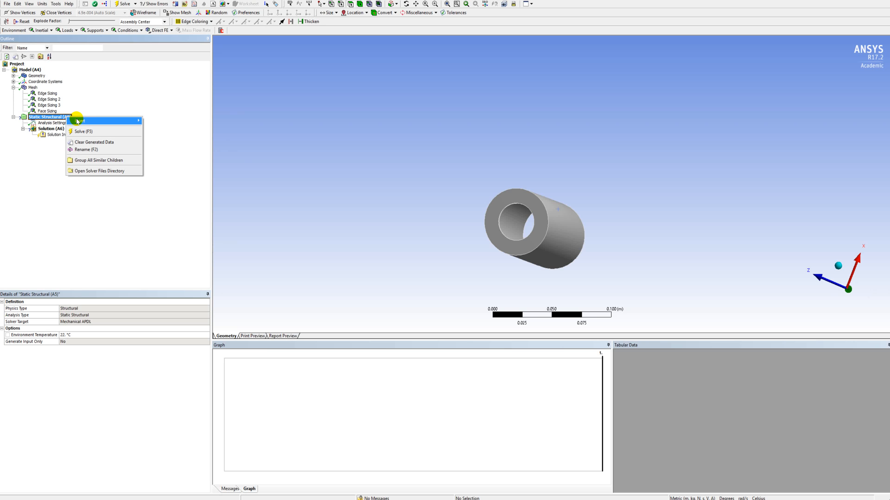
mouse_move(119, 121)
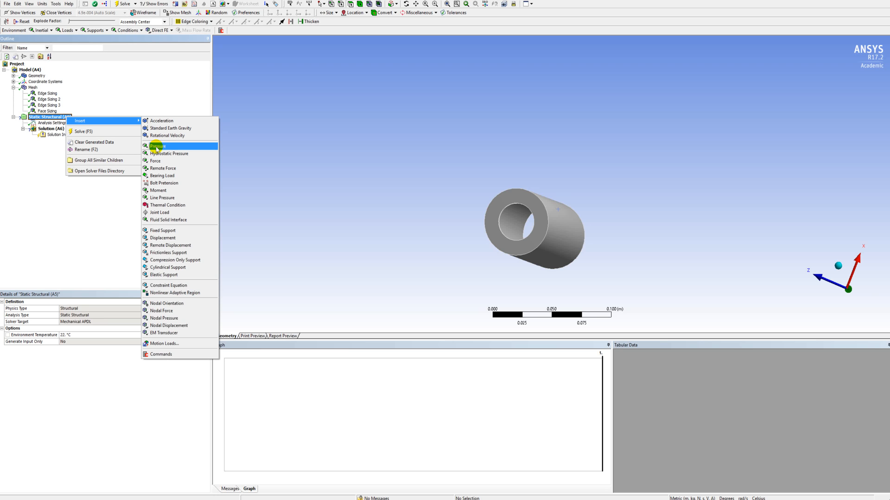
left_click(164, 231)
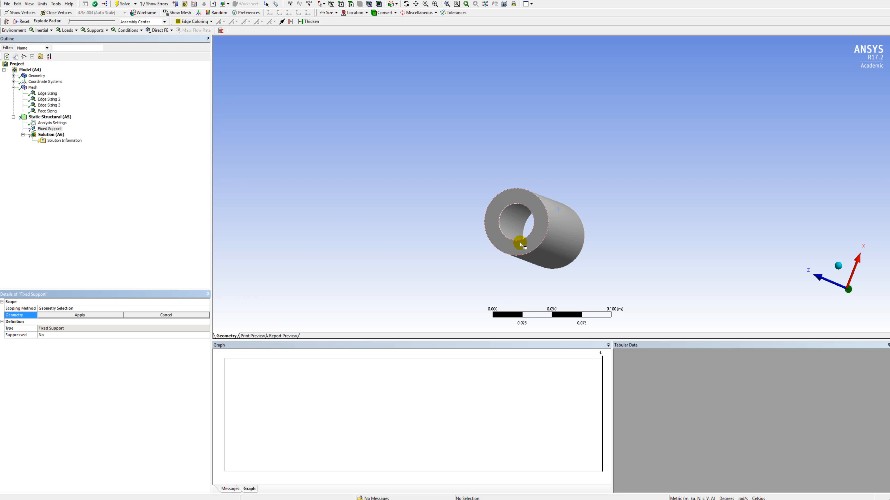
left_click(519, 200)
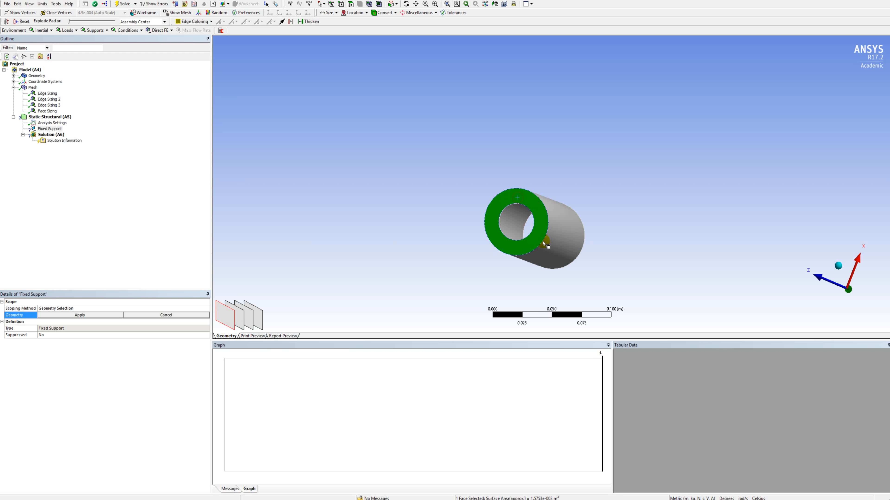
left_click(91, 317)
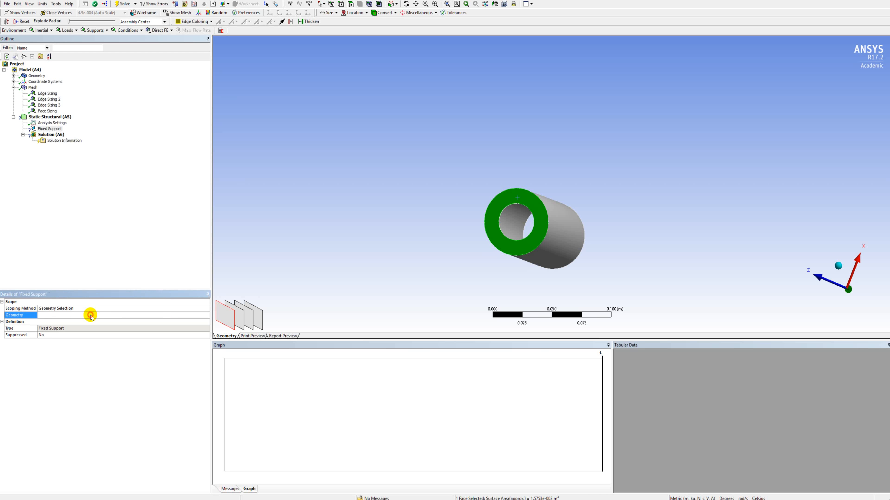
Add a Force load and scope it to the end ring's inner annular face, inside the tube.
right_click(50, 117)
mouse_move(72, 121)
left_click(156, 169)
middle_click_drag(578, 224, 497, 230)
left_click(522, 229)
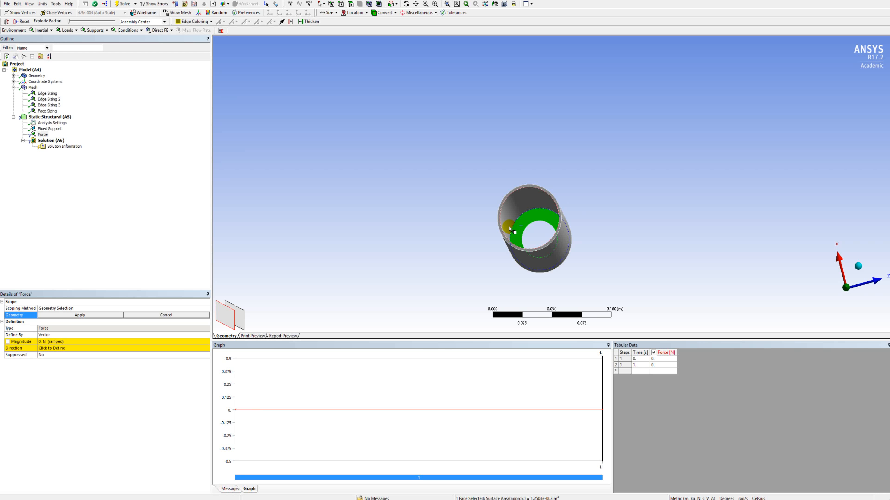
left_click(95, 315)
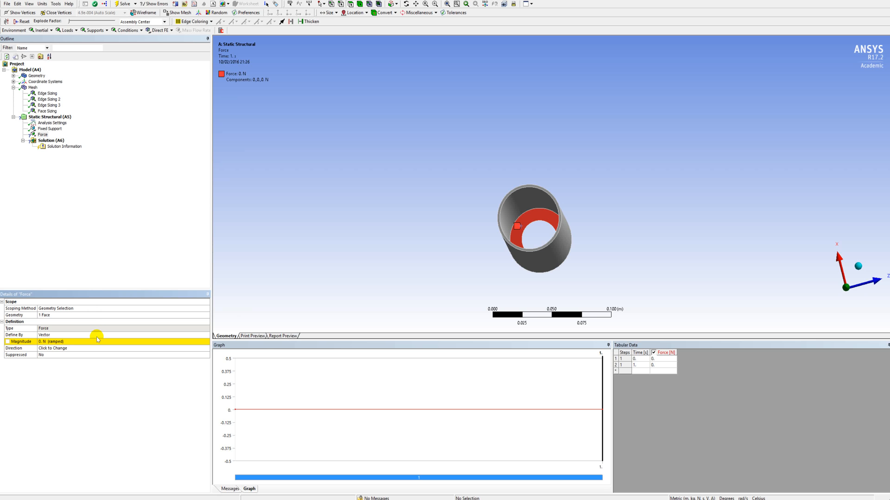
Set the magnitude of the force on the ring's inner face to 800 N.
left_click(88, 342)
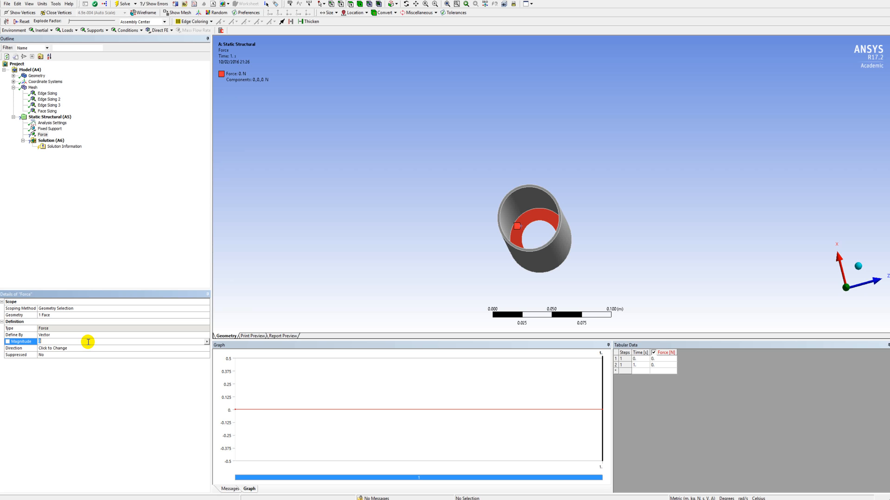
type("800")
key("Return")
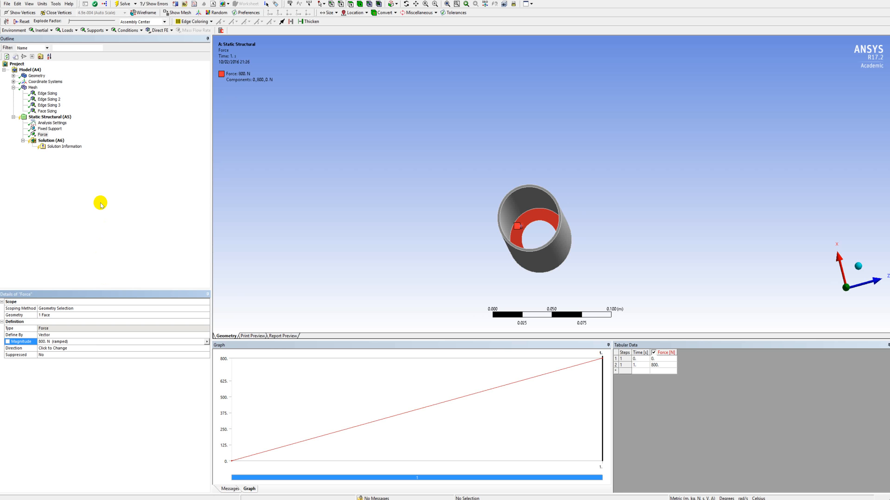
Reverse the force direction along the casing axis so that it points in negative Y, outward through the ring end.
mouse_move(576, 230)
middle_mouse_down()
mouse_move(548, 179)
mouse_move(625, 231)
mouse_move(570, 175)
mouse_move(510, 175)
mouse_move(505, 228)
mouse_move(539, 224)
middle_mouse_up()
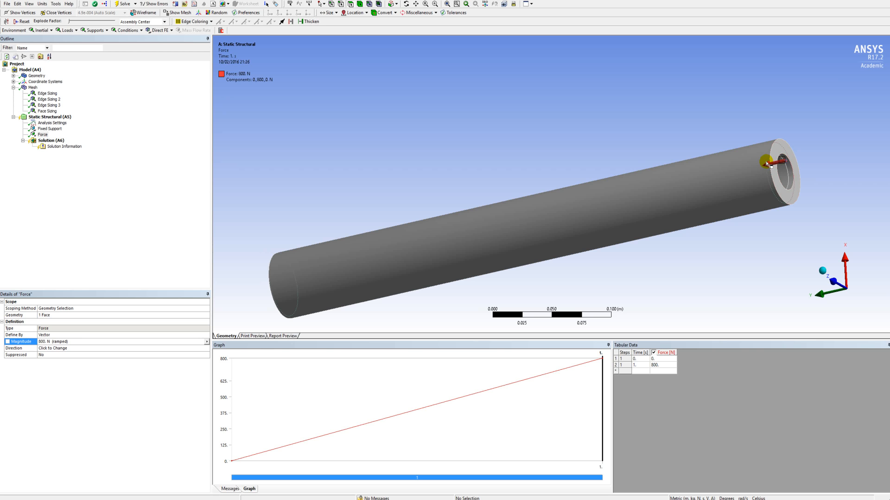
left_click(62, 349)
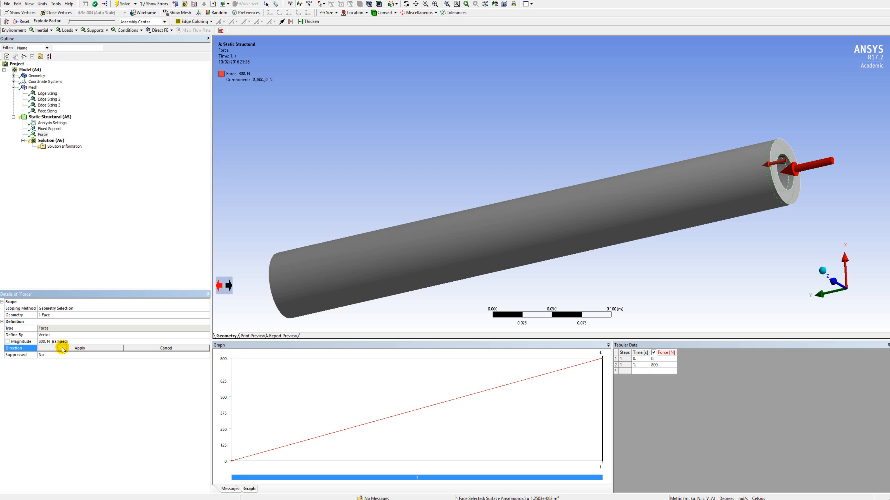
left_click(229, 286)
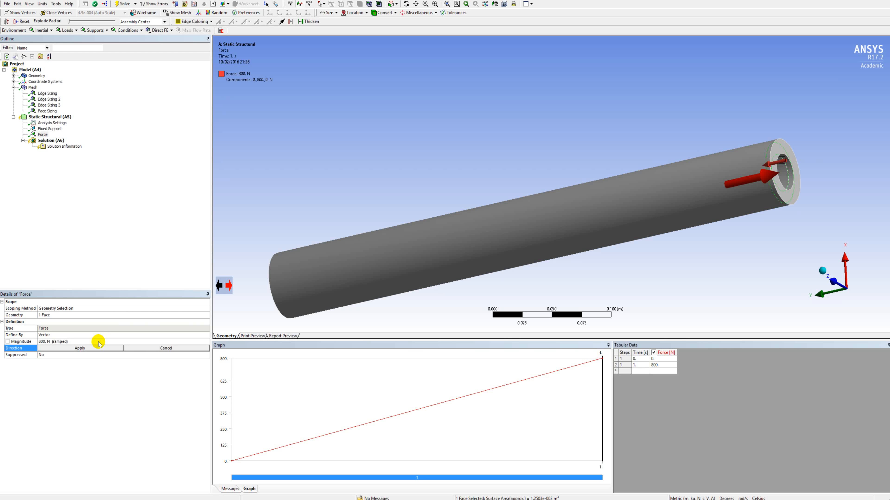
left_click(92, 349)
middle_click_drag(348, 268, 569, 247)
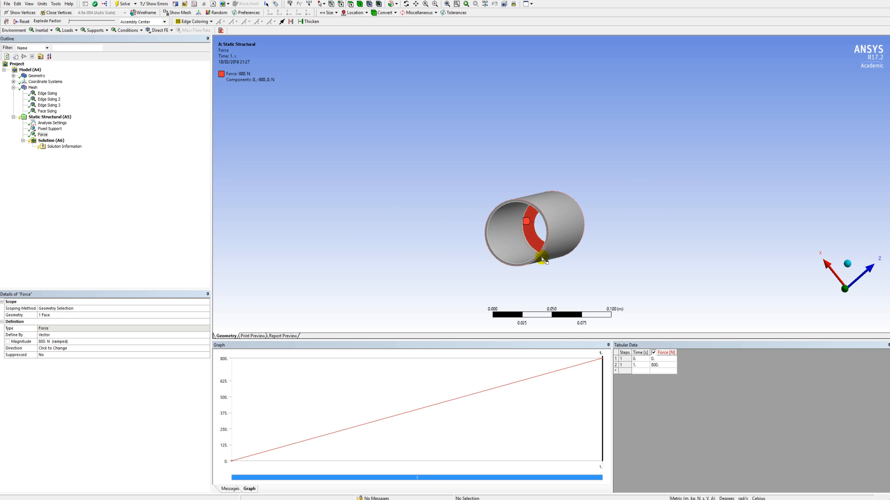
Add a Pressure load and scope it to the tube's inner cylindrical face.
right_click(37, 118)
mouse_move(79, 121)
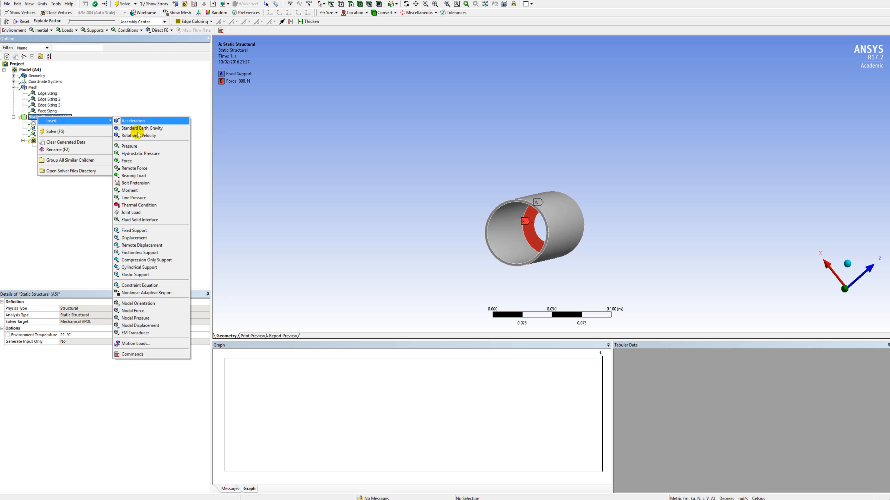
left_click(137, 149)
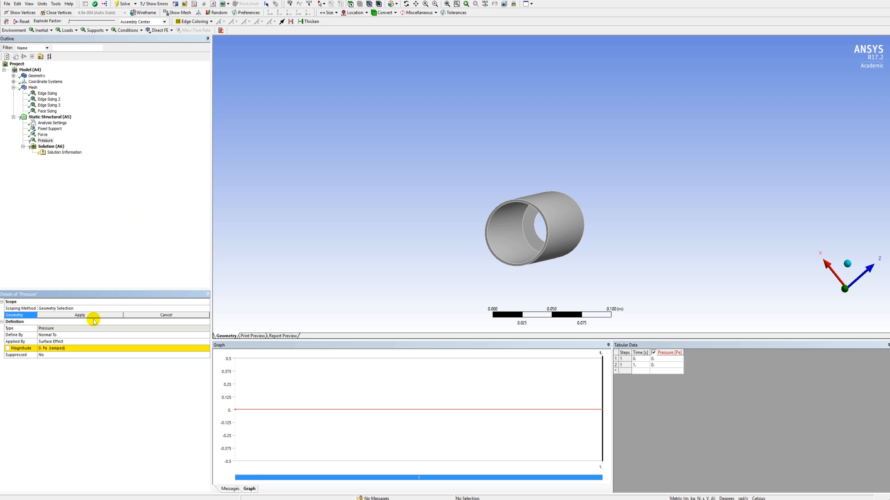
left_click(525, 251)
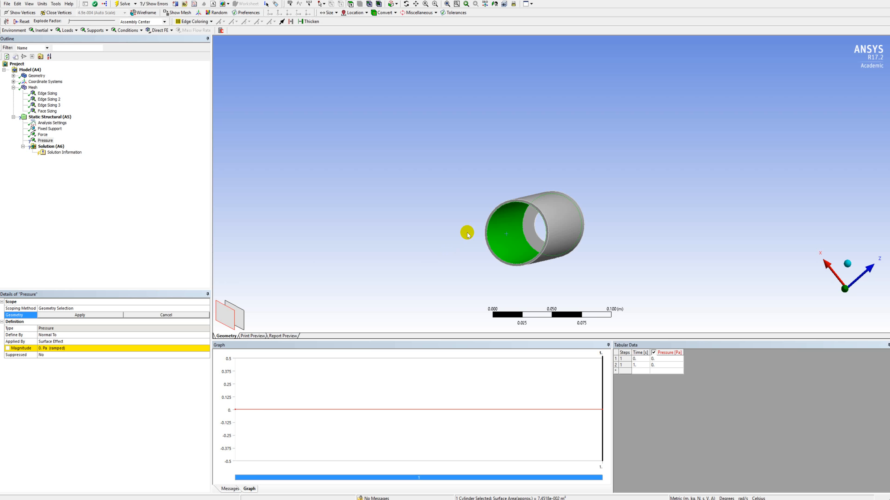
left_click(113, 315)
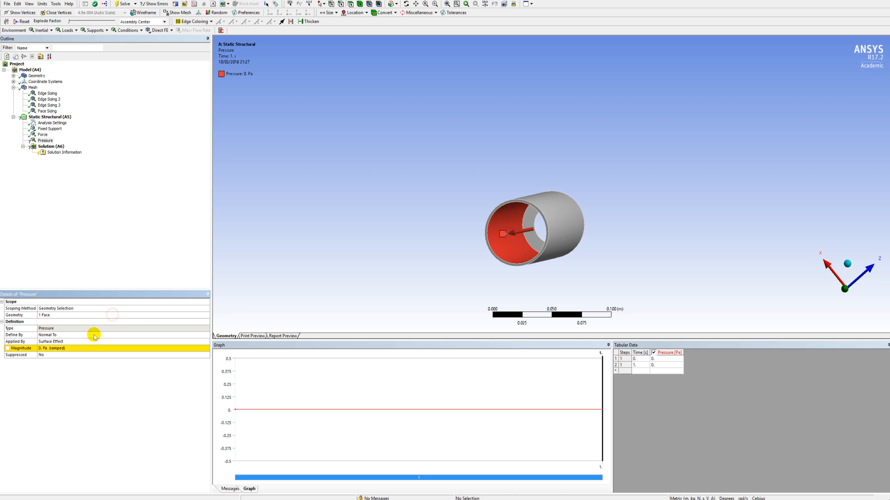
Set the magnitude of the pressure on the tube's inner wall to 1000 Pa.
left_click(70, 348)
type("1000")
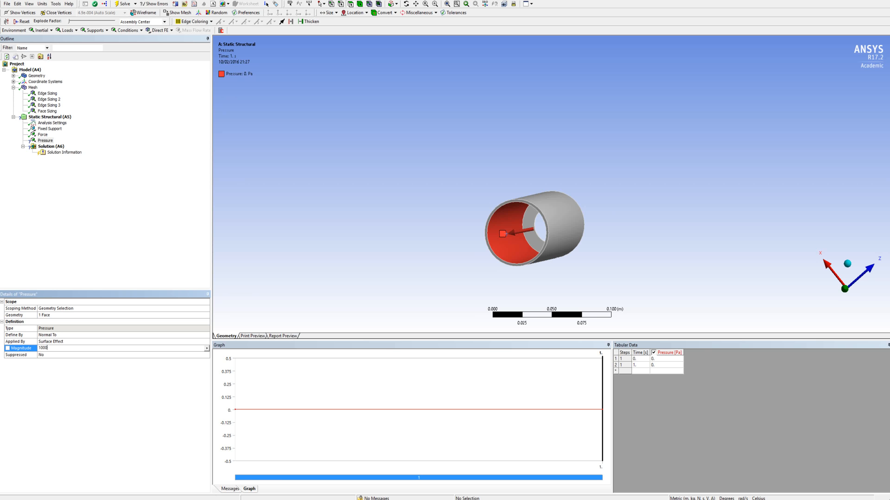
key("Return")
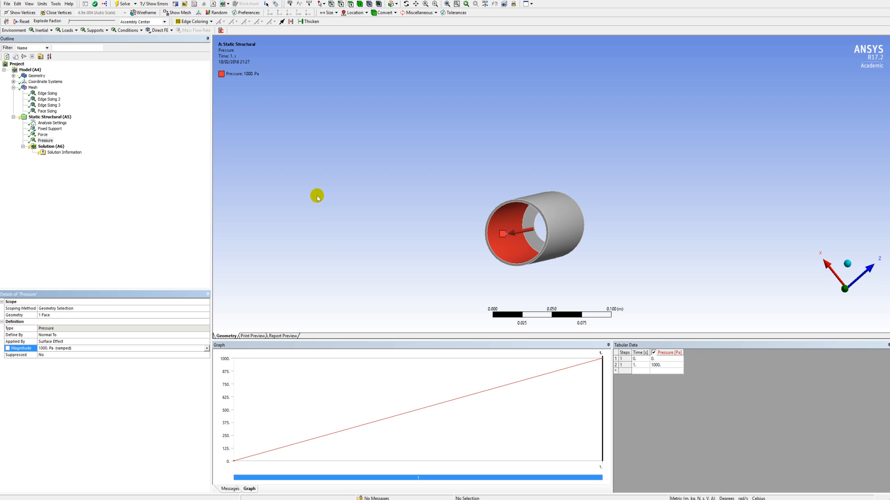
left_click(217, 499)
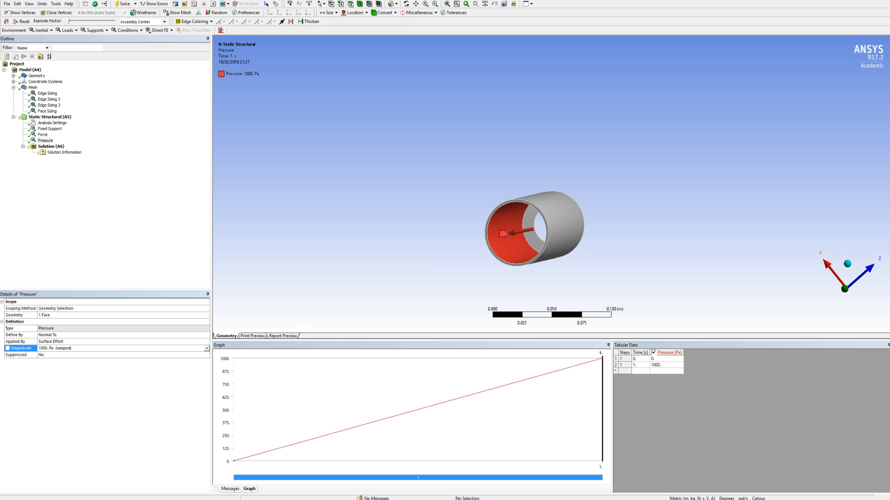
middle_click_drag(596, 251, 535, 249)
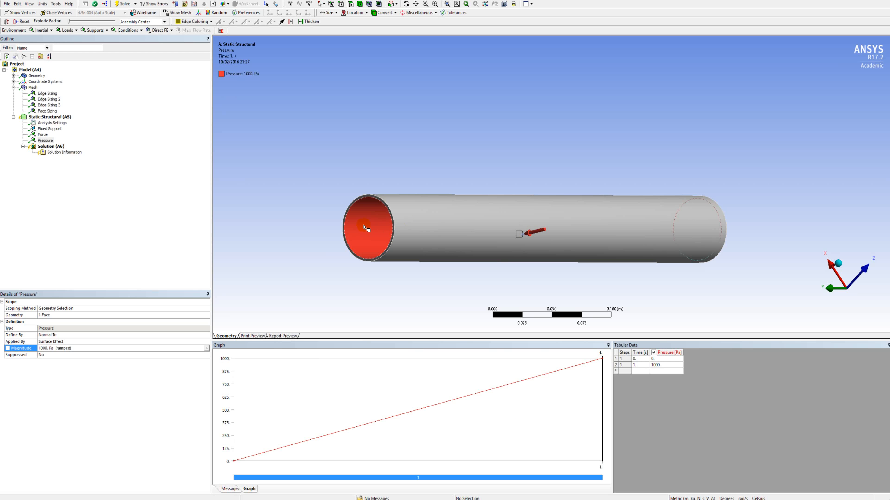
middle_click_drag(752, 255, 782, 250)
mouse_move(642, 236)
middle_mouse_down()
mouse_move(653, 238)
mouse_move(646, 243)
middle_mouse_up()
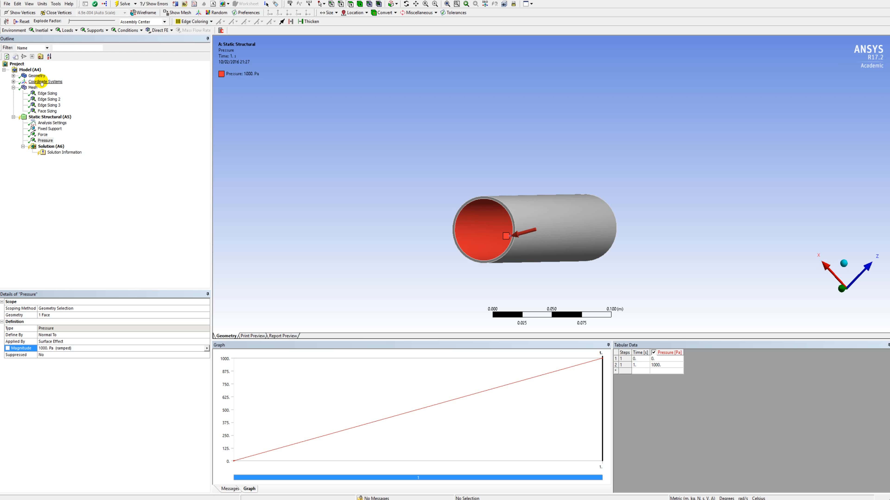
Insert a new coordinate system in the model and set its type to Cylindrical.
left_click(14, 81)
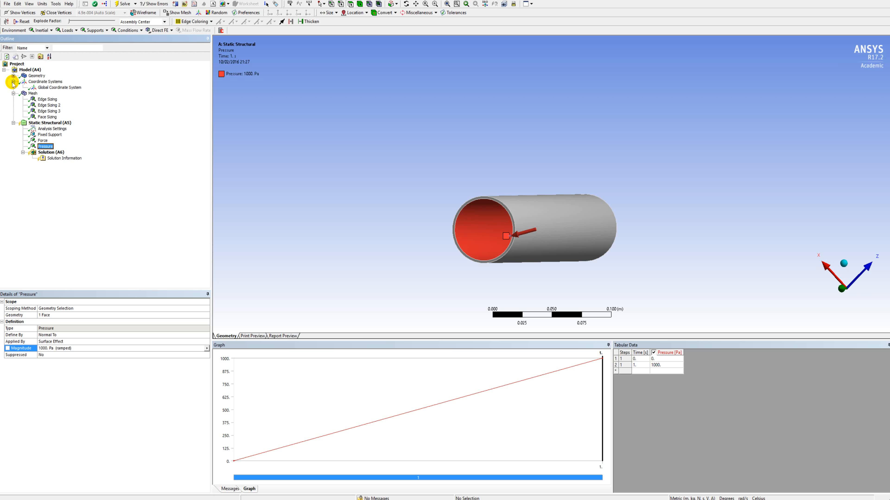
right_click(46, 81)
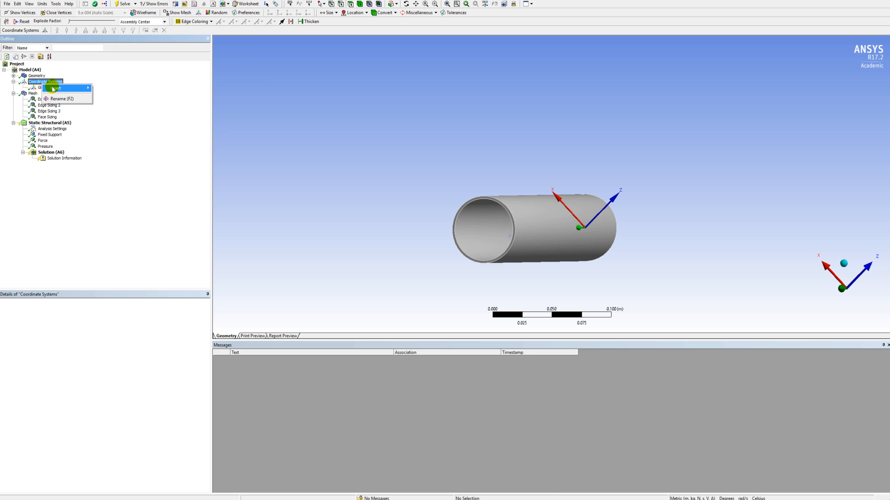
mouse_move(53, 88)
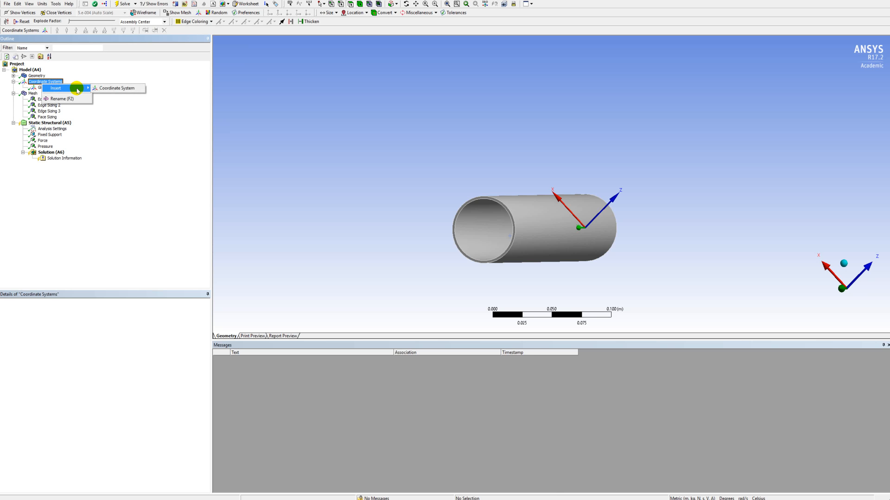
left_click(104, 89)
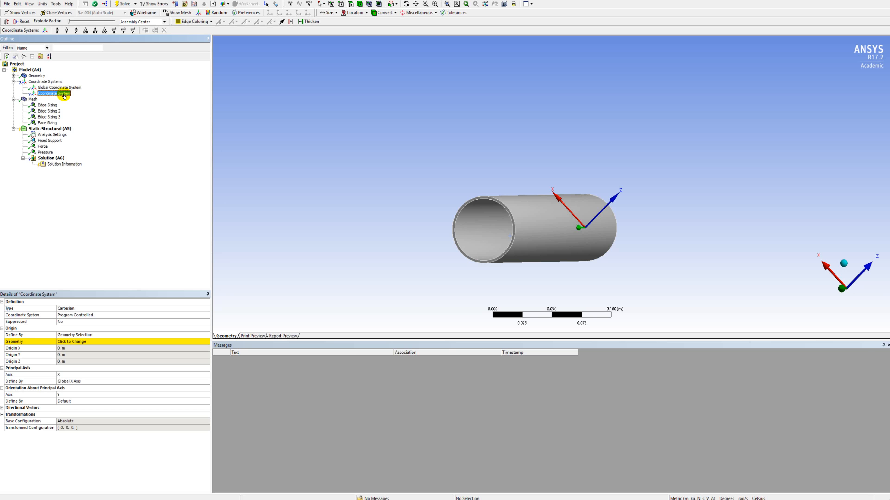
left_click(202, 310)
left_click(206, 308)
left_click(195, 319)
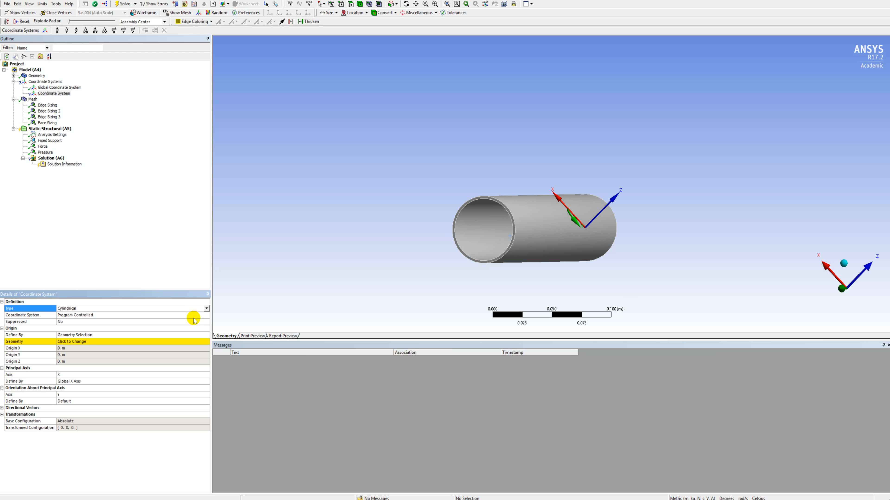
Define the cylindrical coordinate system's origin from the end ring's outer annular face.
middle_click_drag(652, 224, 520, 244)
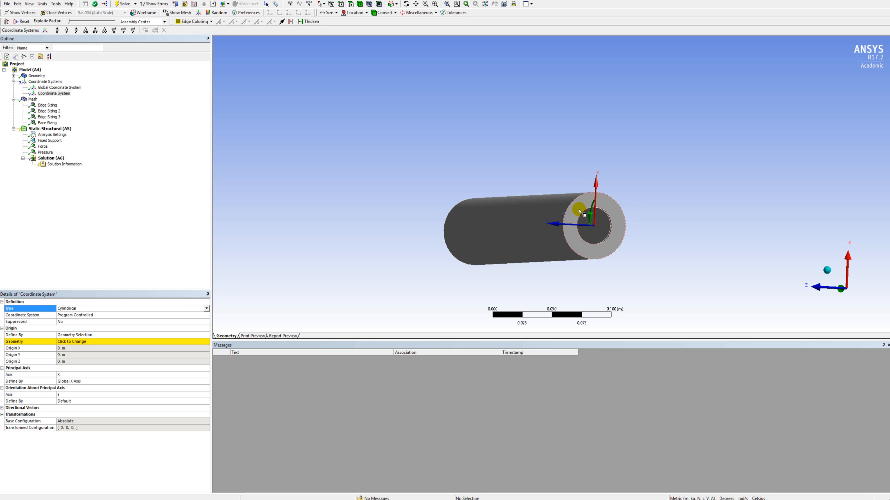
left_click(95, 342)
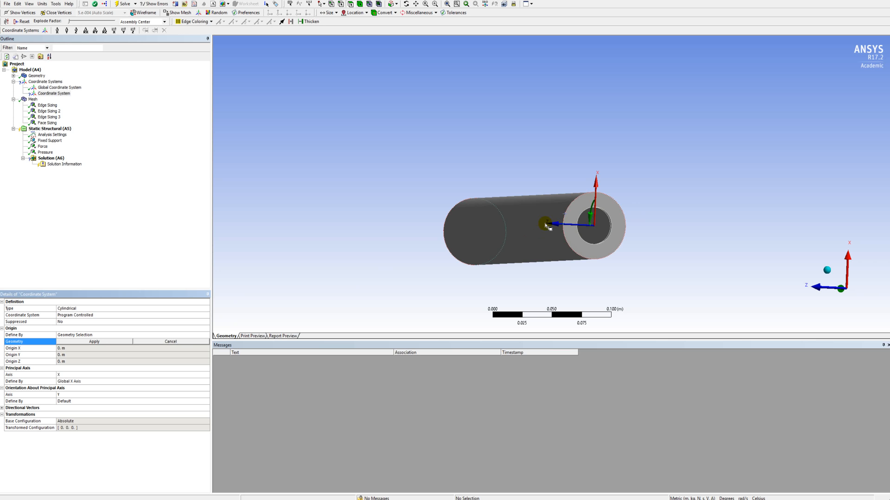
left_click(580, 210)
left_click(112, 342)
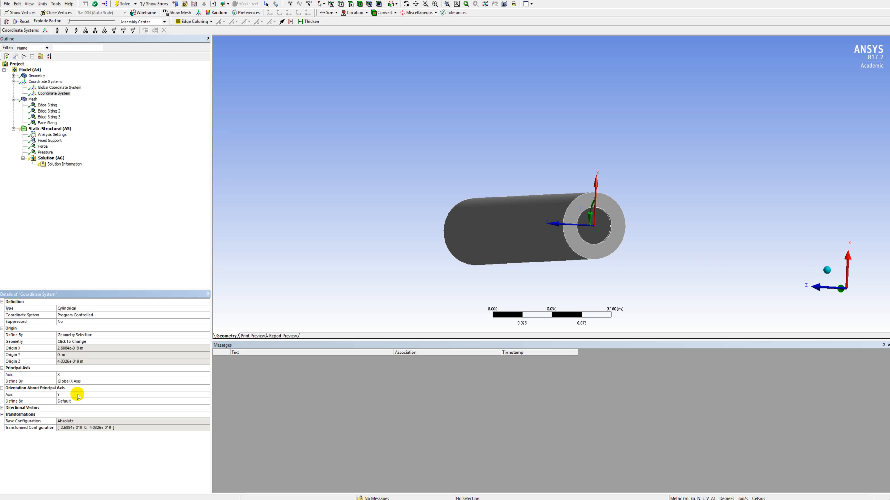
Define the cylindrical coordinate system's orientation about its principal axis by the Global Z Axis.
left_click(67, 402)
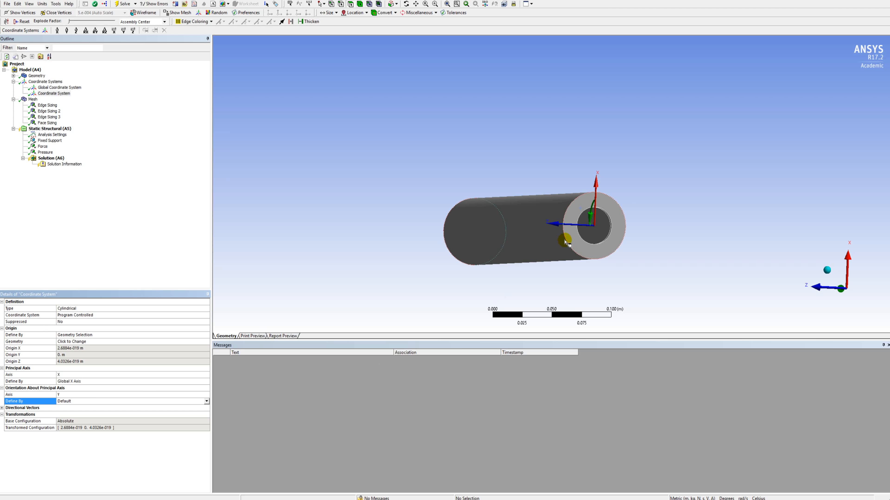
middle_click_drag(564, 237, 503, 222)
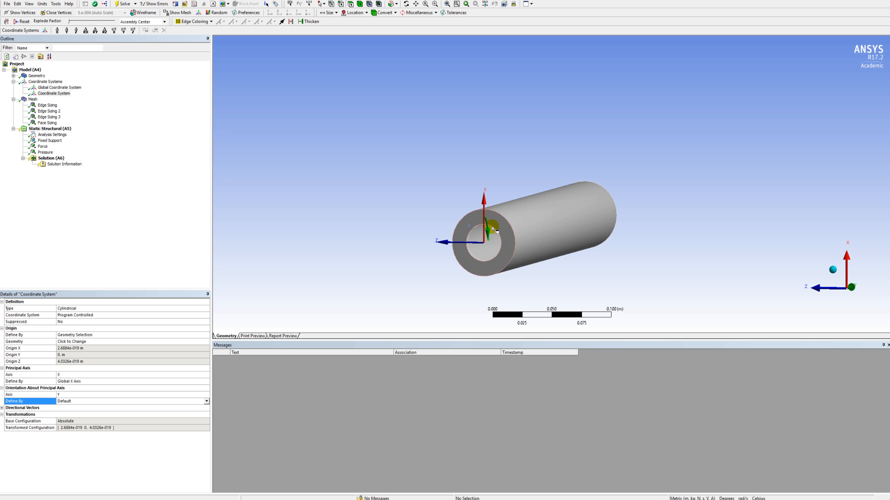
mouse_move(499, 244)
middle_mouse_down()
mouse_move(519, 245)
mouse_move(511, 257)
middle_mouse_up()
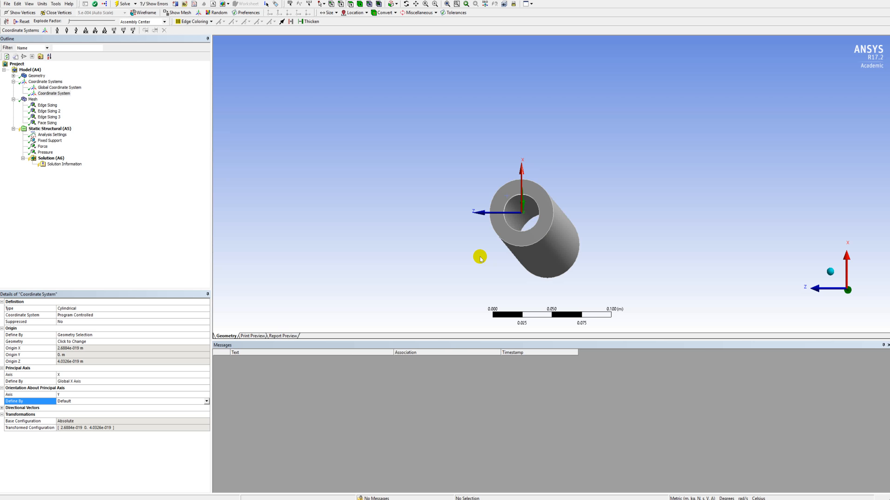
left_click(206, 403)
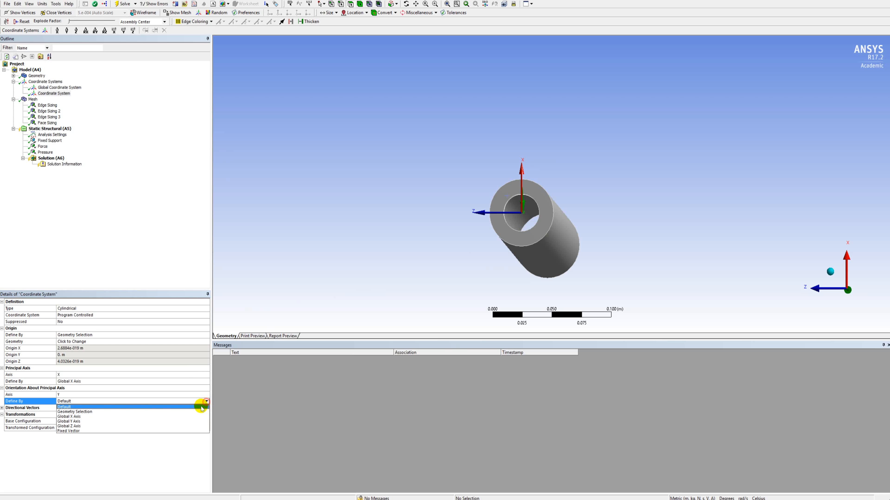
left_click(181, 428)
middle_click_drag(547, 218, 535, 216)
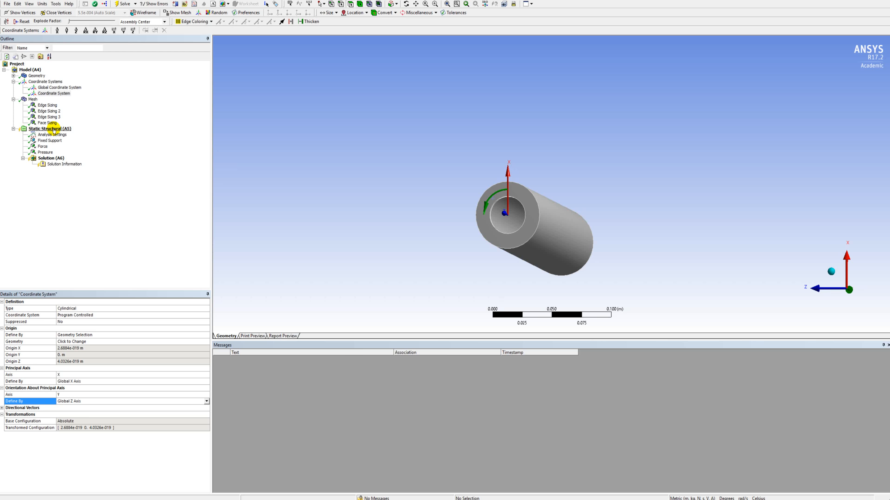
Add a Thermal Condition to the static structural analysis and scope it to the tube body.
right_click(53, 130)
mouse_move(57, 133)
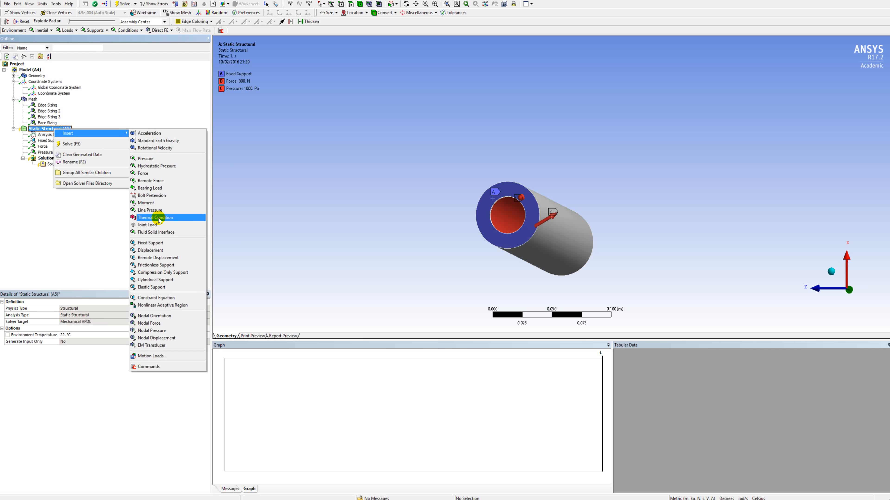
left_click(158, 220)
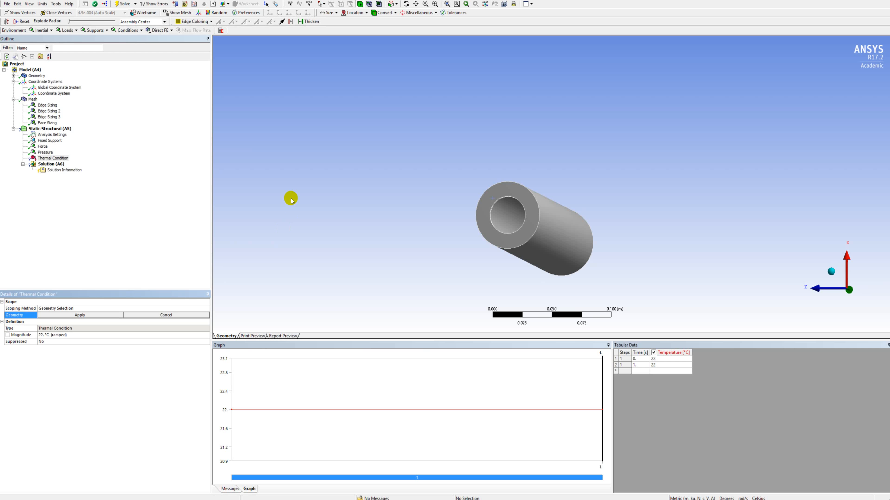
left_click(558, 234)
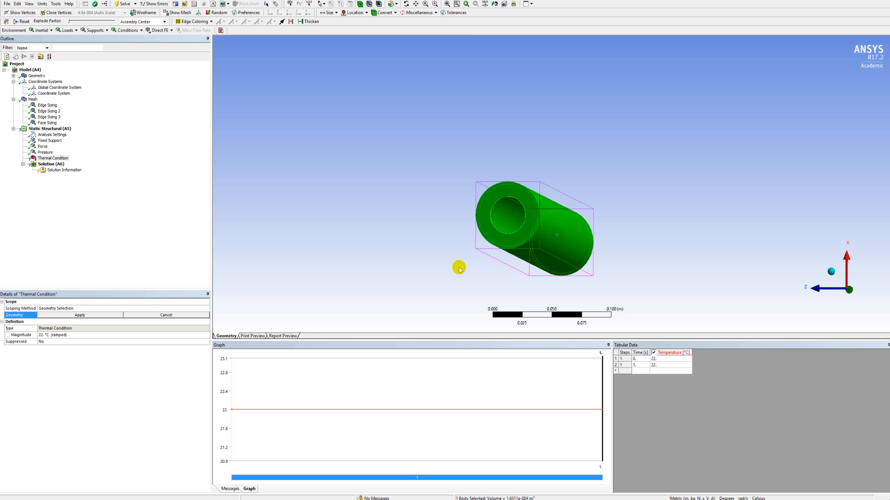
left_click(99, 315)
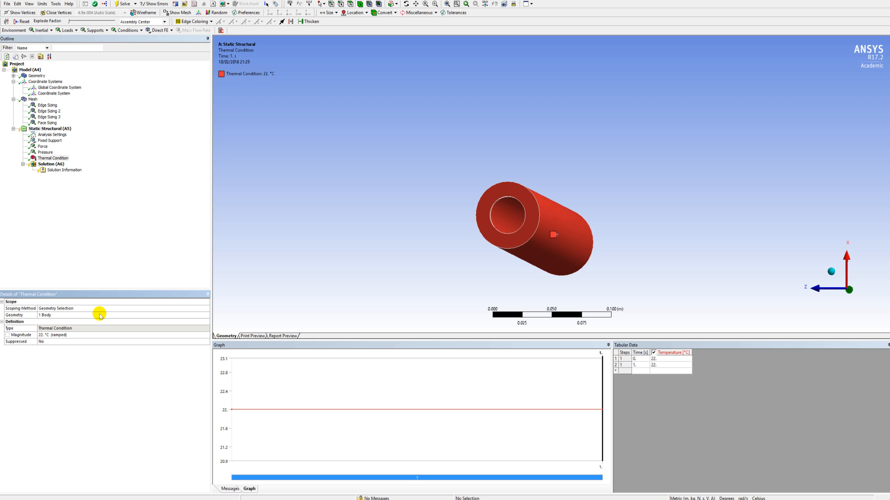
Define the thermal condition's magnitude as a function, using the expression 40*(x)^-1/2.
left_click(103, 336)
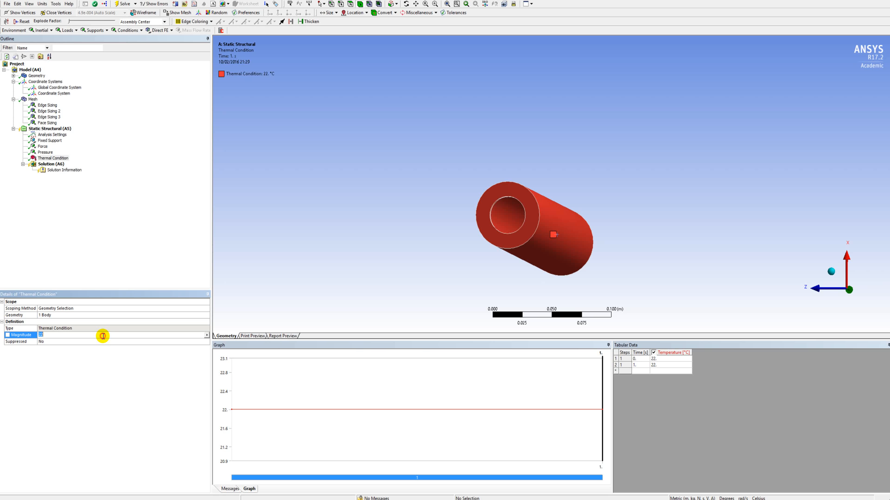
left_click(206, 336)
left_click(219, 371)
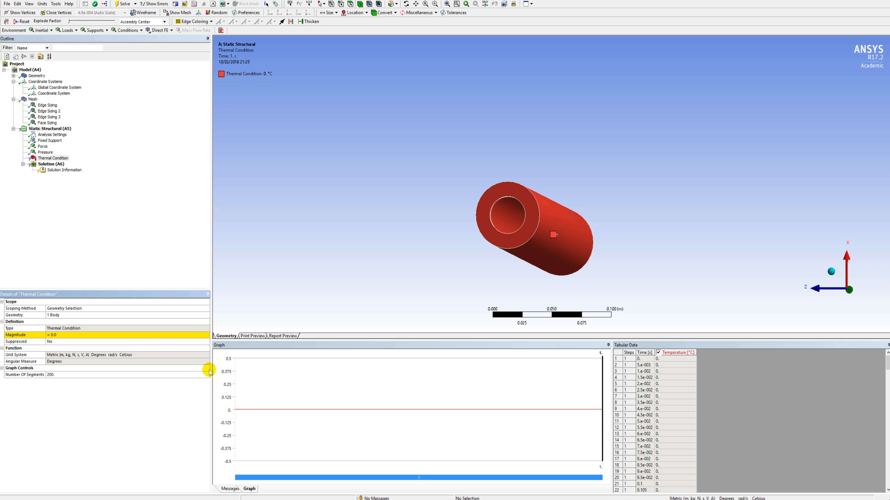
left_click(151, 334)
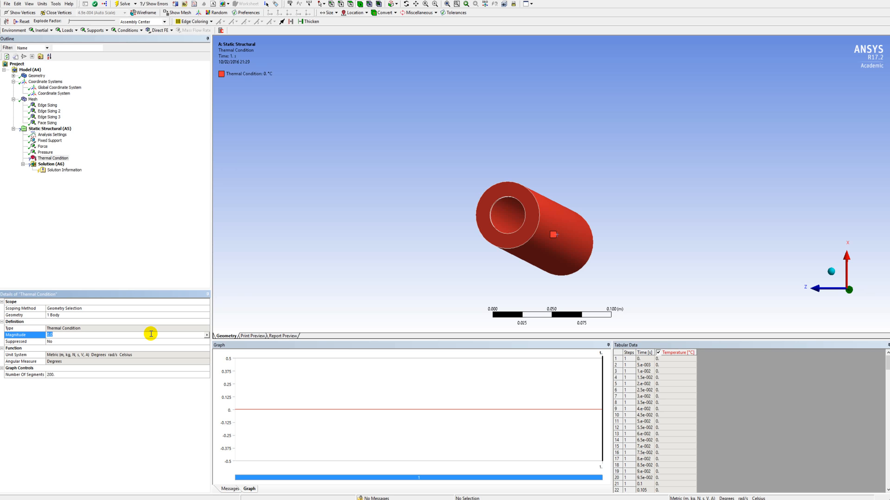
type("40*(x)^-1/2")
key("Return")
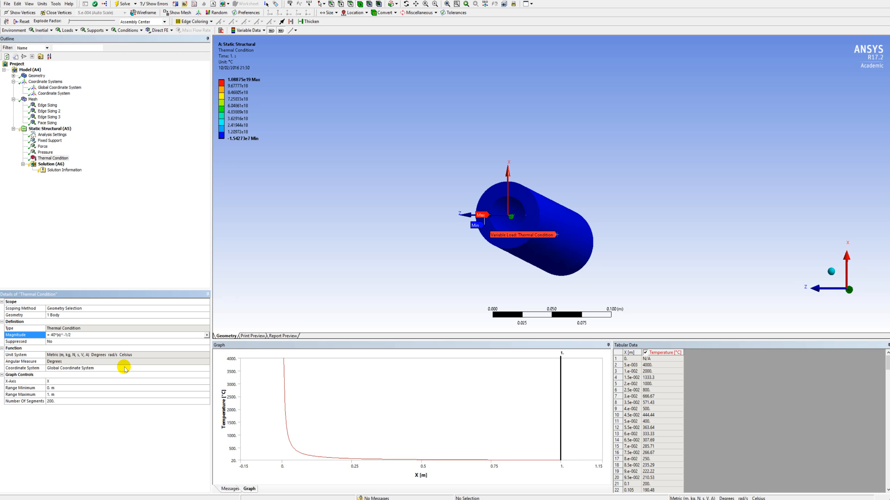
Set the thermal condition's function to use the custom cylindrical Coordinate System.
left_click(186, 368)
left_click(206, 368)
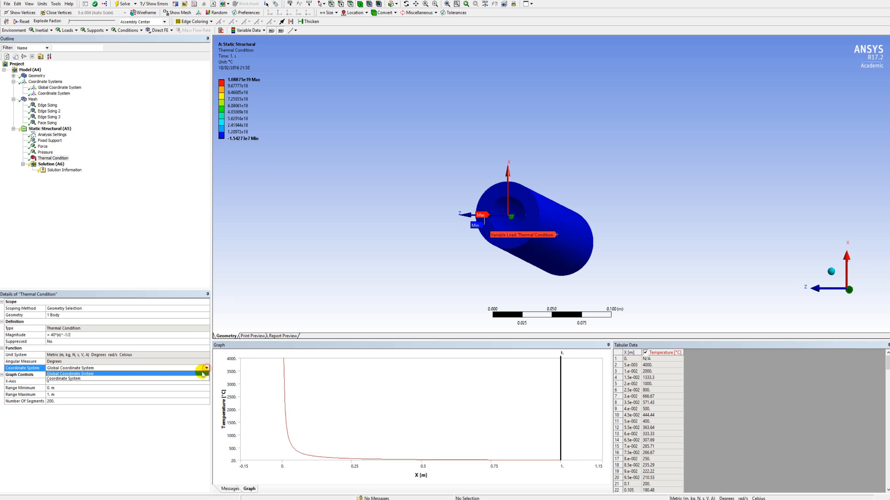
left_click(193, 380)
middle_click_drag(513, 258, 533, 232)
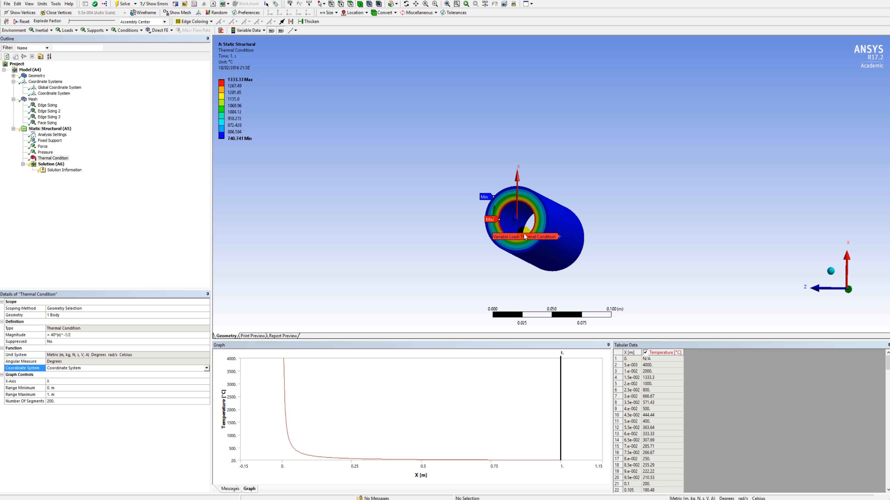
Add a Force Reaction probe to the solution and set its boundary condition to Fixed Support.
right_click(61, 166)
mouse_move(84, 169)
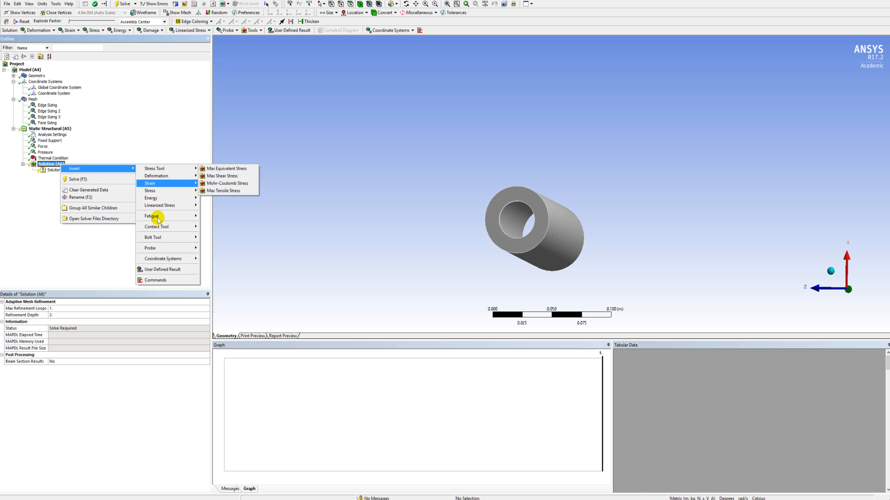
mouse_move(165, 247)
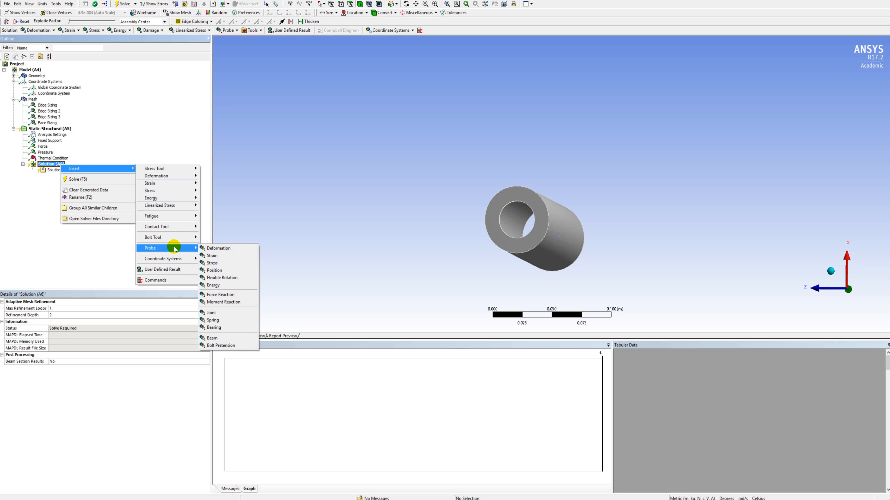
left_click(220, 295)
left_click(207, 321)
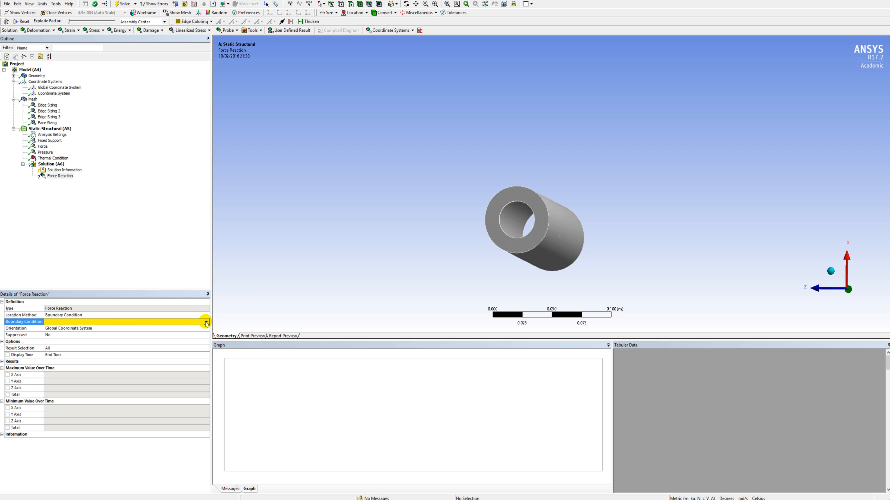
left_click(206, 322)
left_click(192, 329)
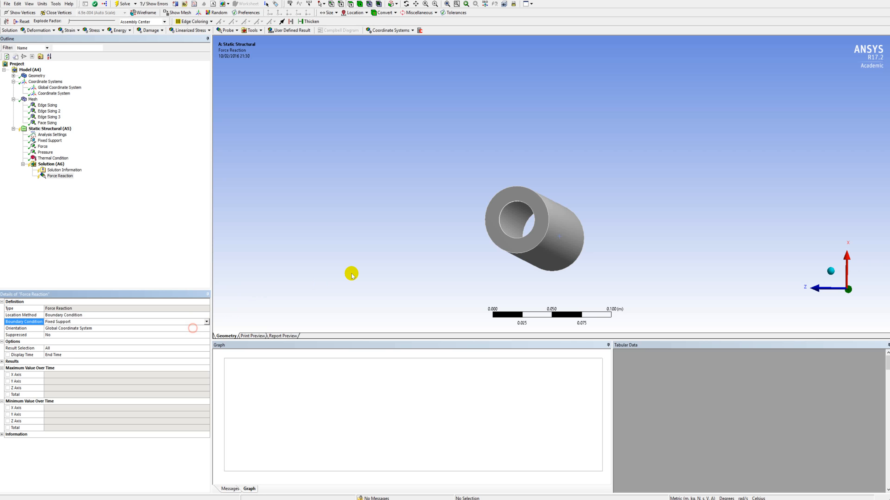
middle_click_drag(532, 187, 260, 308)
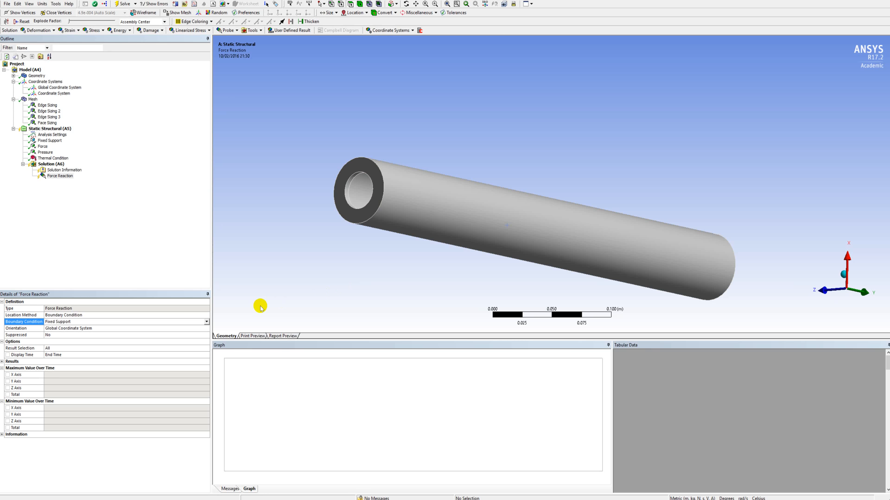
Add Equivalent (von-Mises) strain and Equivalent (von-Mises) stress results to the solution.
left_click(65, 164)
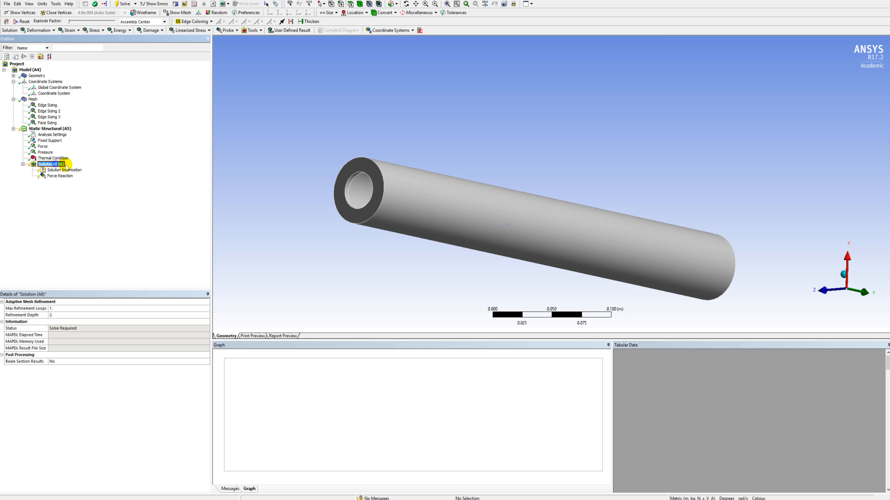
right_click(65, 167)
mouse_move(79, 169)
mouse_move(152, 186)
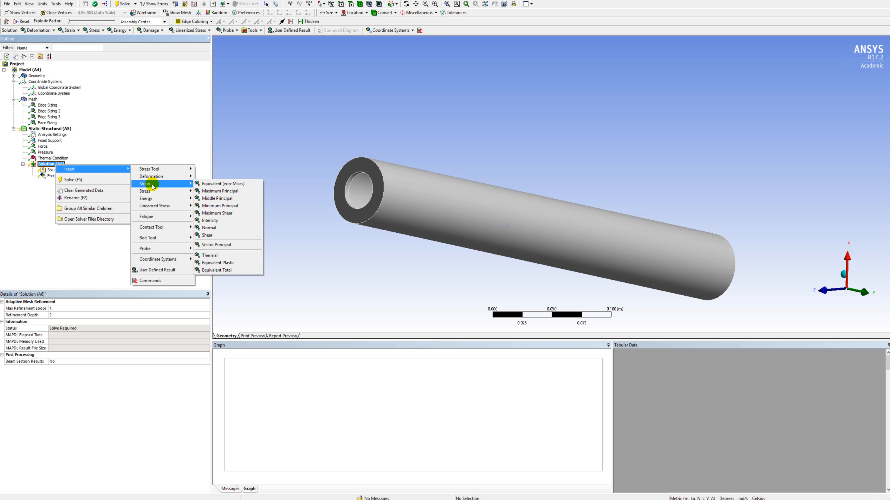
left_click(219, 185)
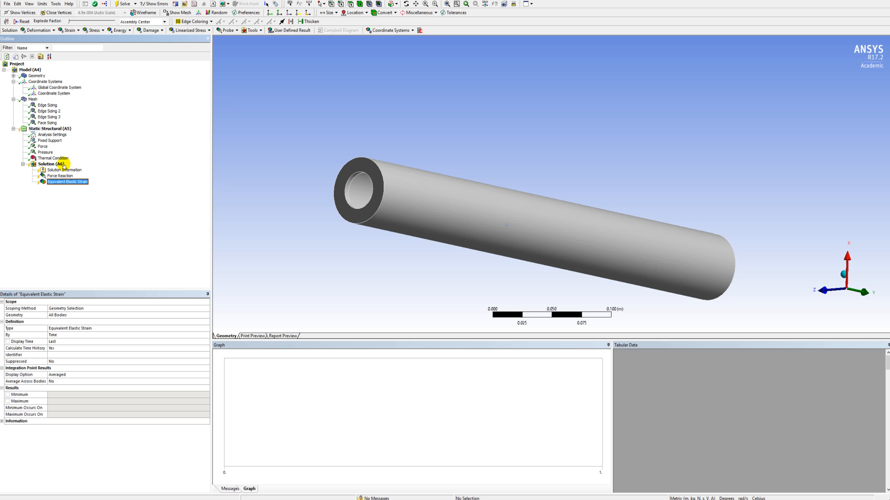
right_click(62, 165)
mouse_move(116, 169)
mouse_move(164, 191)
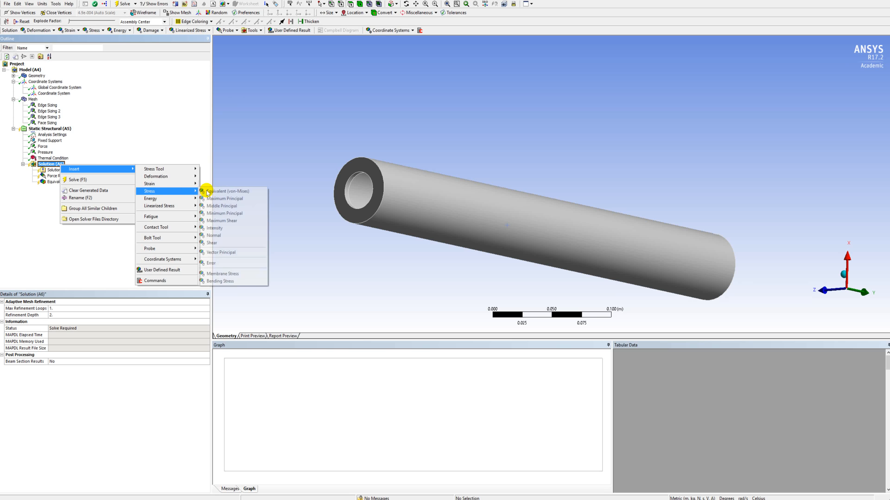
left_click(209, 193)
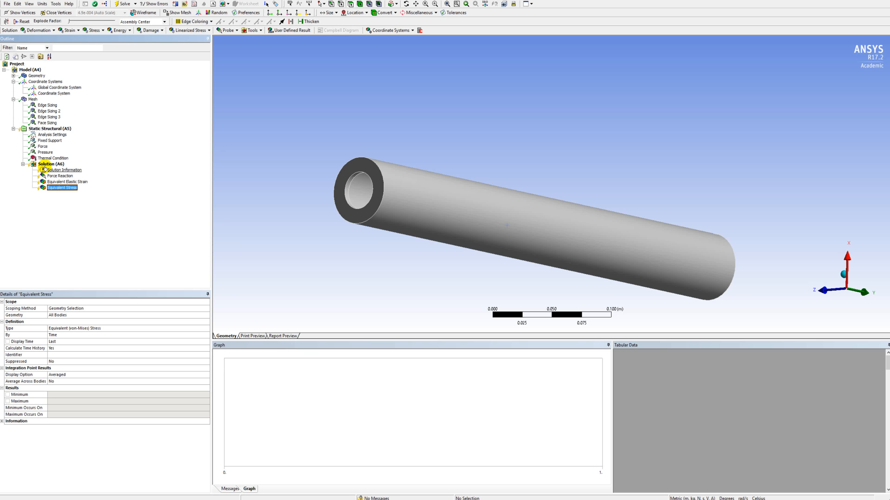
Solve the static structural analysis.
right_click(44, 132)
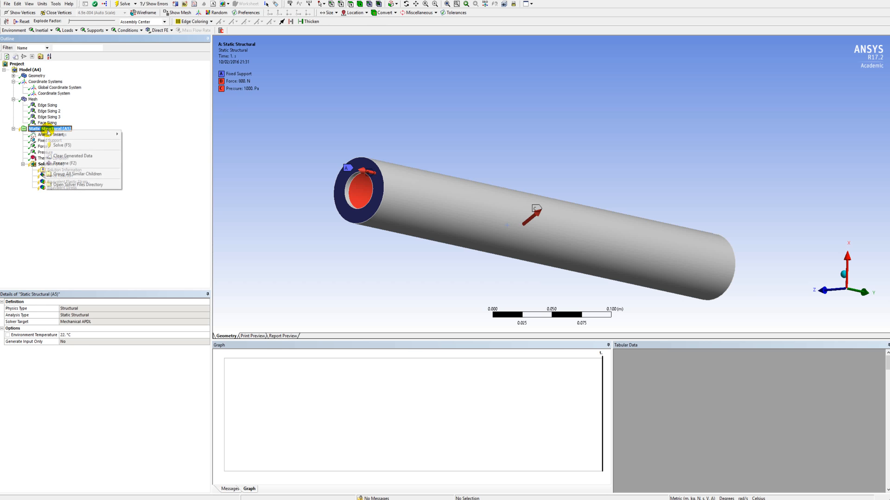
left_click(68, 146)
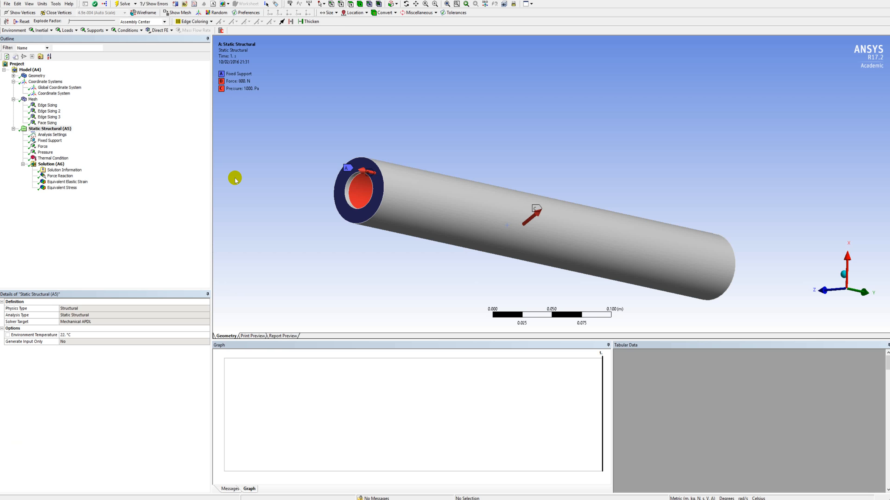
middle_click_drag(307, 213, 385, 221)
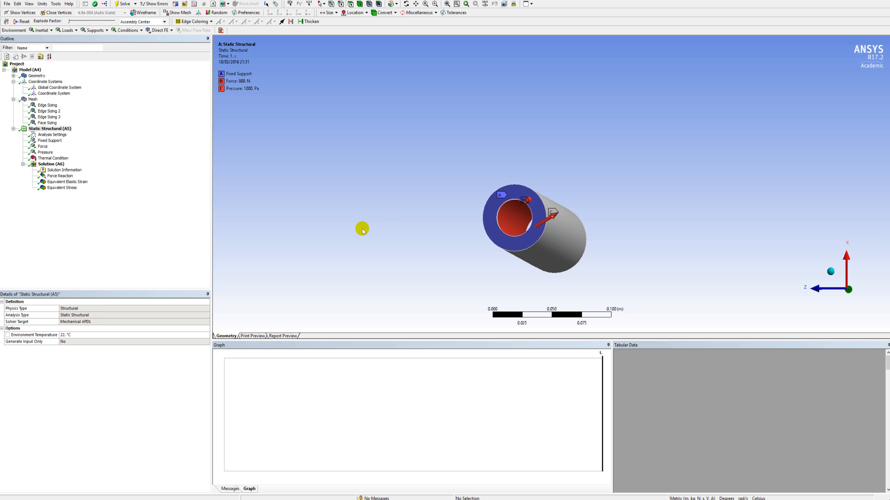
Show the Equivalent Elastic Strain result and examine its distribution over the tube's cross-section in an end-on view.
left_click(82, 182)
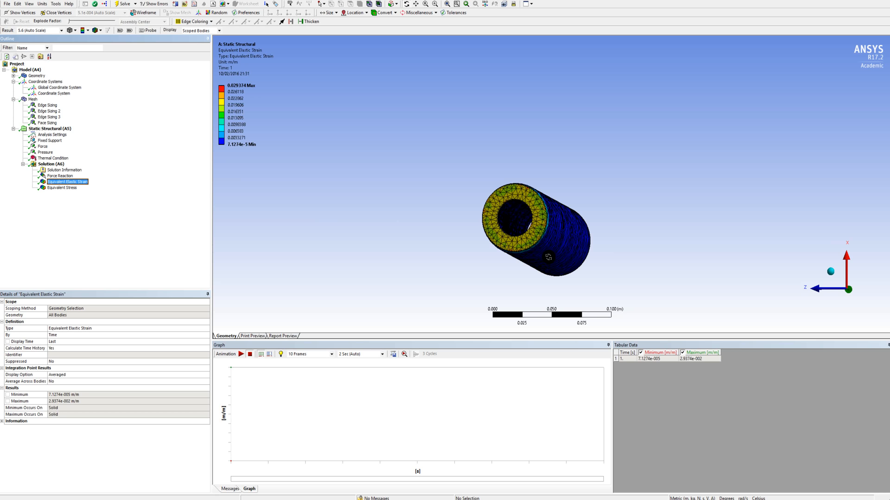
middle_click_drag(550, 259, 574, 250)
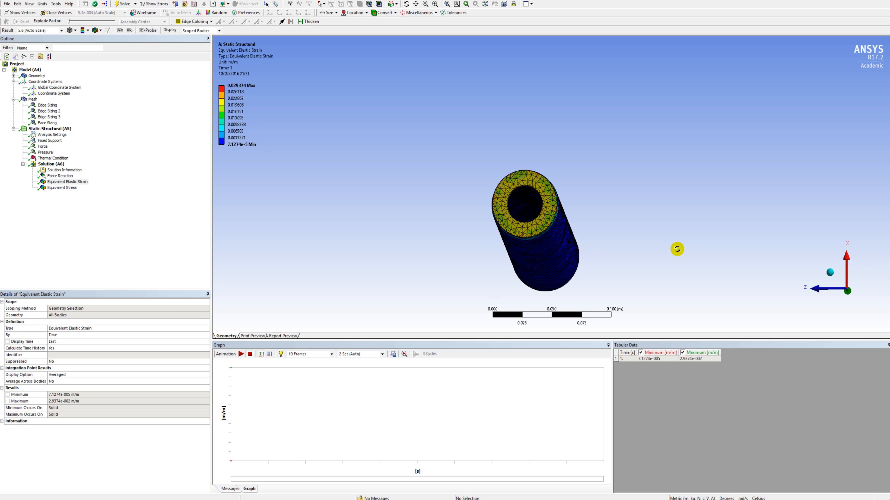
left_click(850, 293)
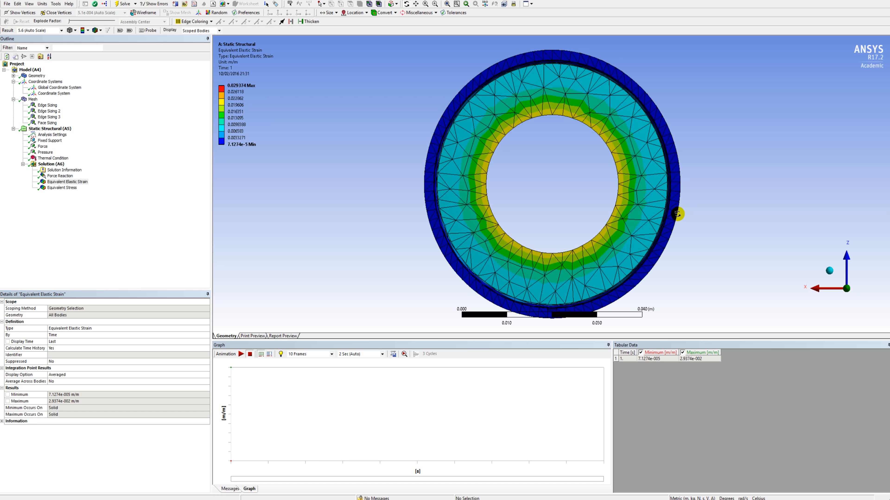
left_click_drag(689, 213, 688, 212)
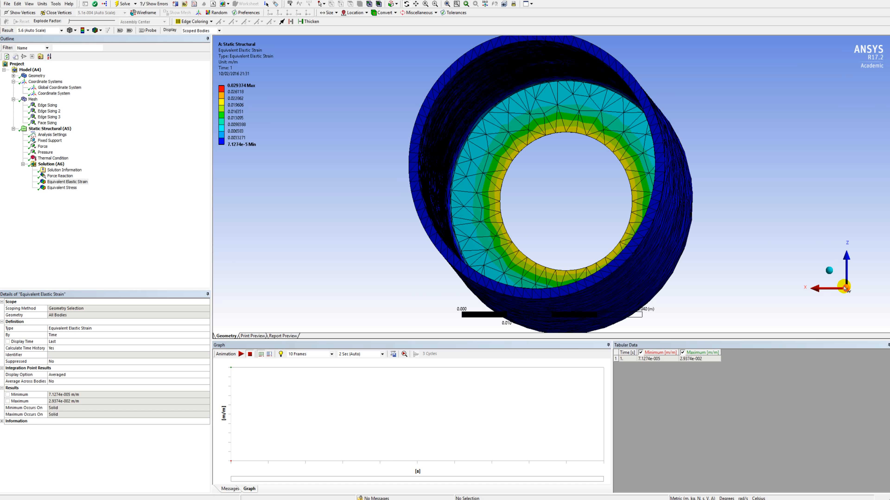
left_click(838, 282)
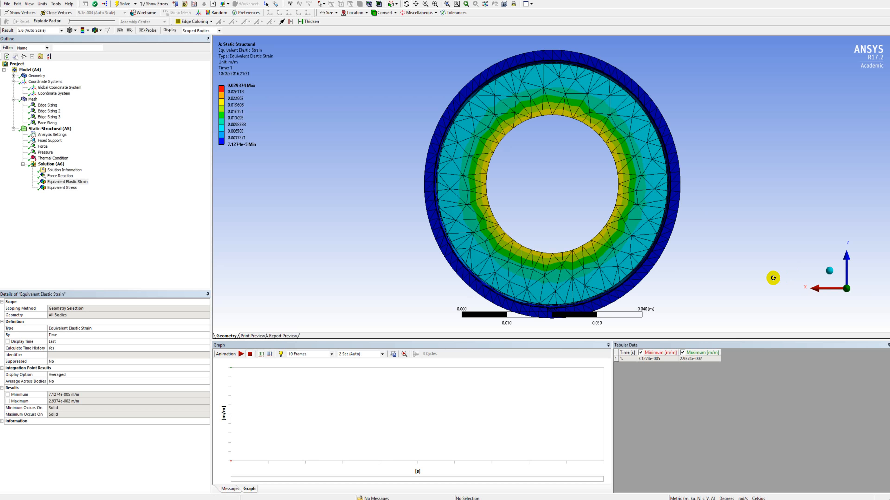
View the strain result at 0.0 (Undeformed) for comparison and set its deformation scale to 1.0 (True Scale).
left_click(62, 30)
left_click(53, 37)
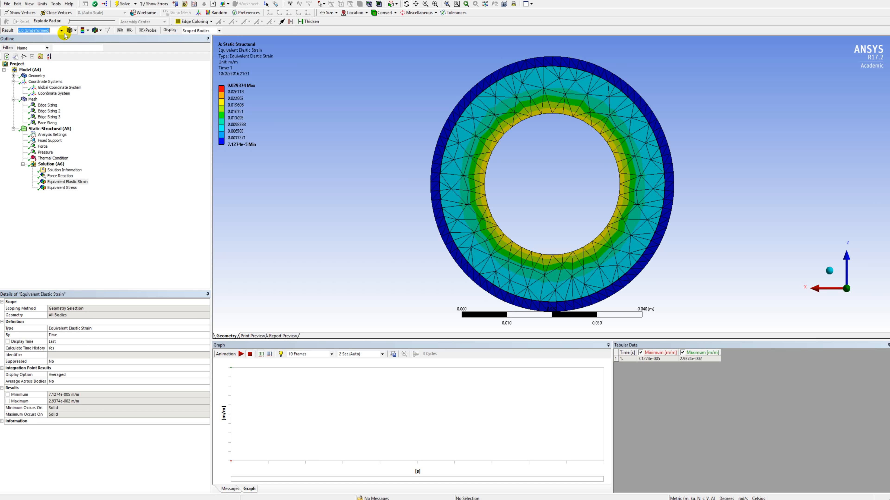
left_click(61, 30)
left_click(53, 43)
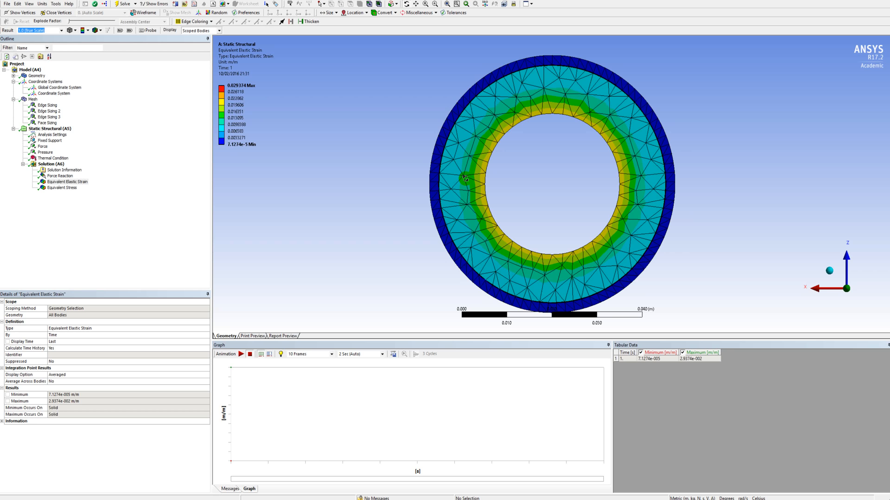
Compare the strain result's cross-section between the 0.0 (Undeformed) and 1.0 (True Scale) deformation displays, ending at true scale.
left_click(63, 30)
left_click(56, 37)
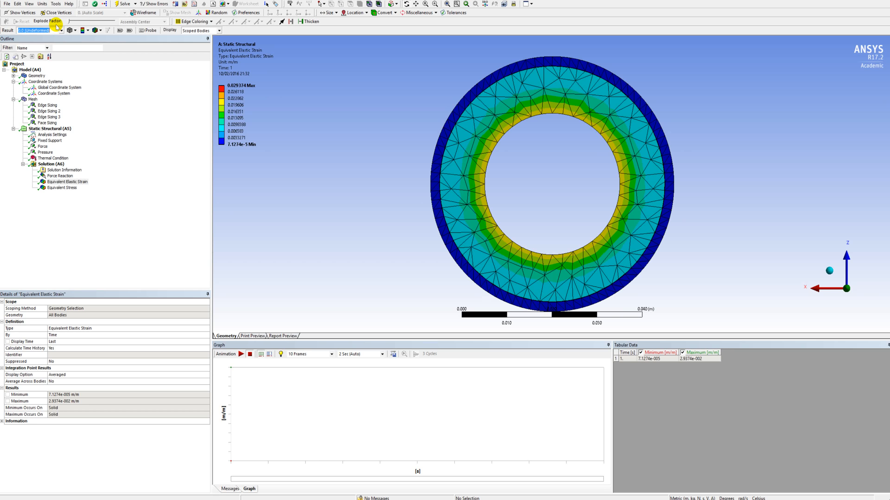
left_click(59, 30)
left_click(55, 38)
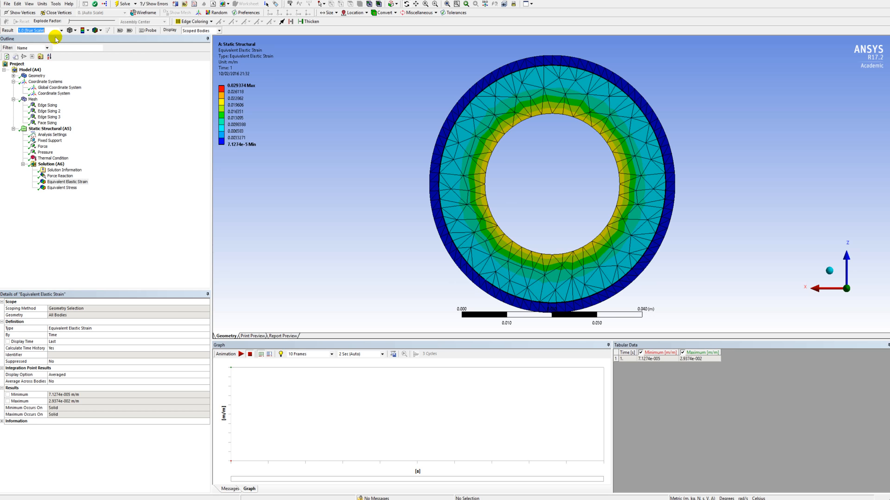
left_click(60, 31)
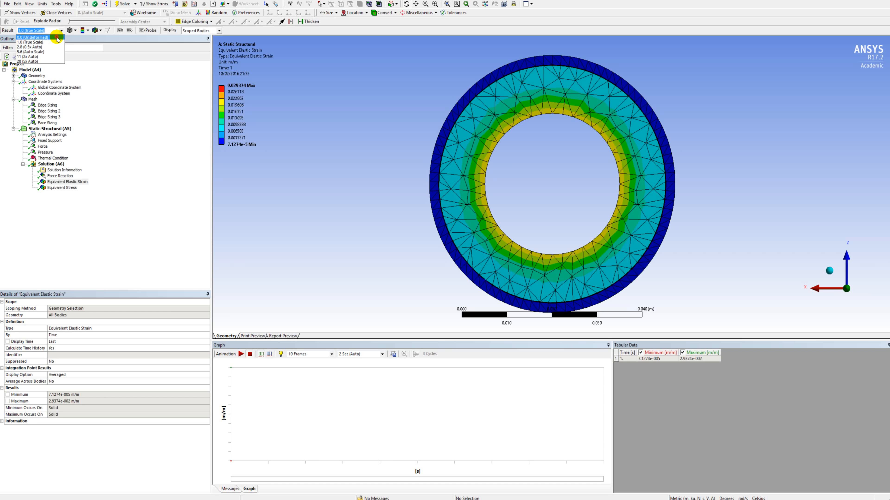
left_click(56, 37)
left_click(59, 31)
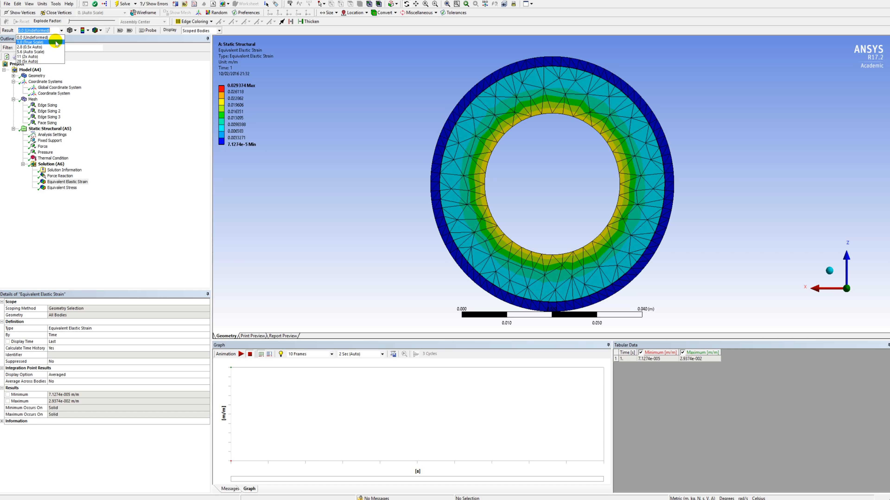
left_click(56, 42)
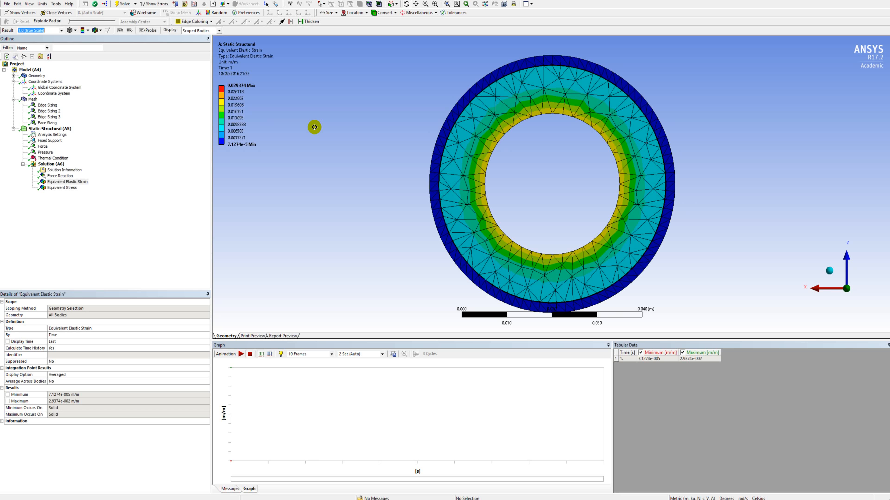
Compare the whole tube's strain result at 0.0 (Undeformed) and 1.0 (True Scale) in an angled view, ending at true scale.
middle_click_drag(680, 164, 604, 173)
scroll(616, 171, "down", 3)
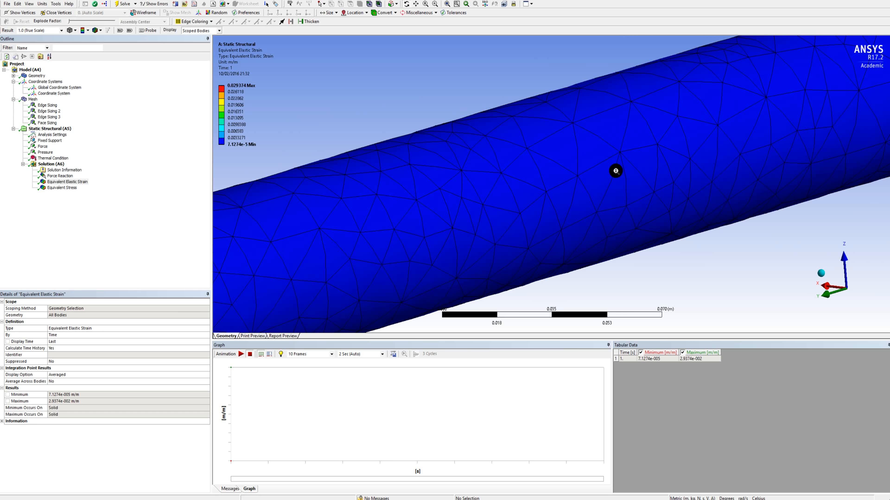
scroll(616, 171, "down", 5)
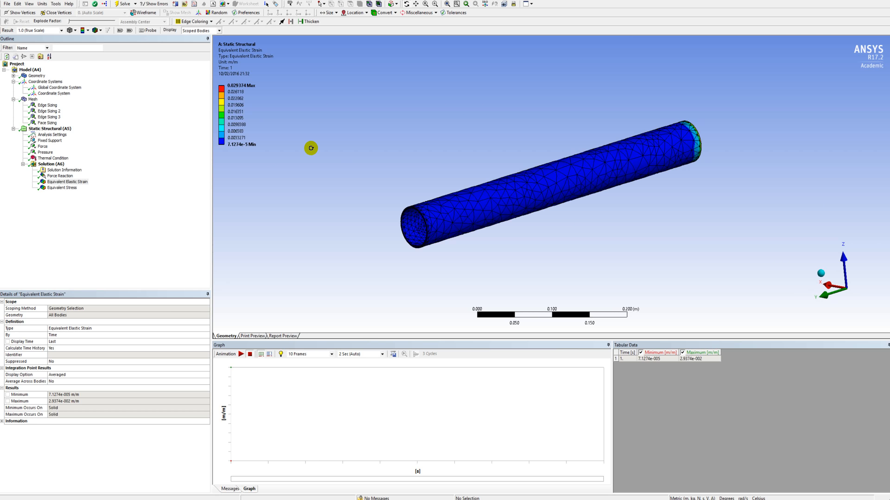
left_click(62, 30)
left_click(62, 35)
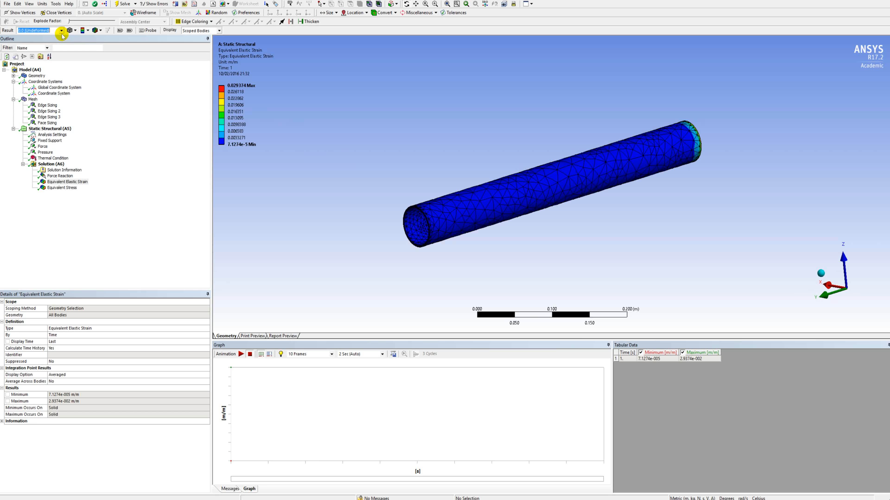
left_click(62, 30)
left_click(58, 41)
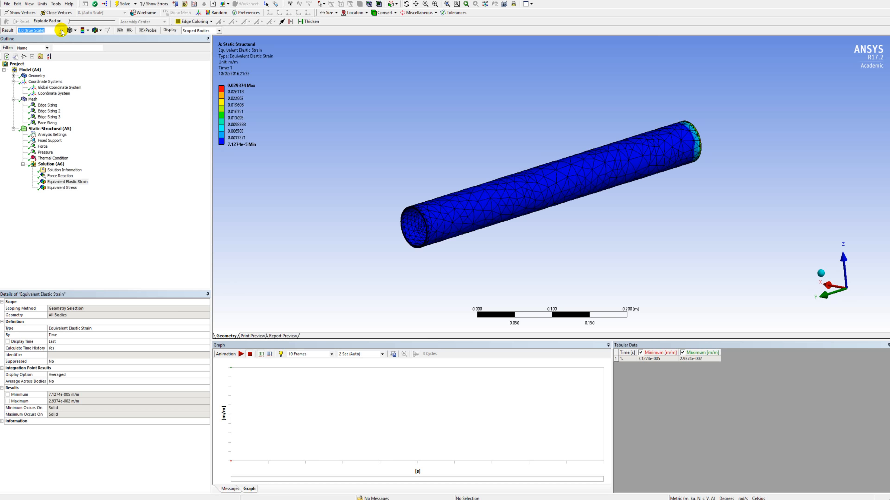
Show the Force Reaction result and examine its axis components and direction arrow at the tube's fixed end.
left_click(63, 176)
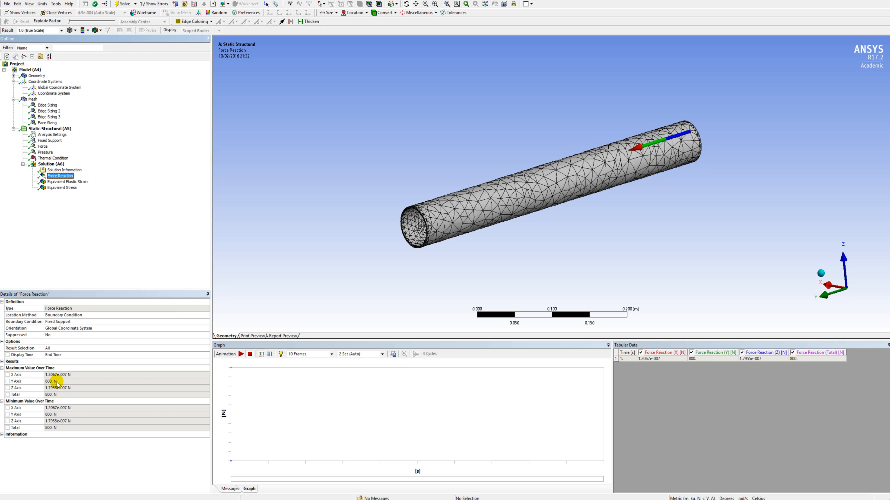
middle_click_drag(678, 235, 522, 275)
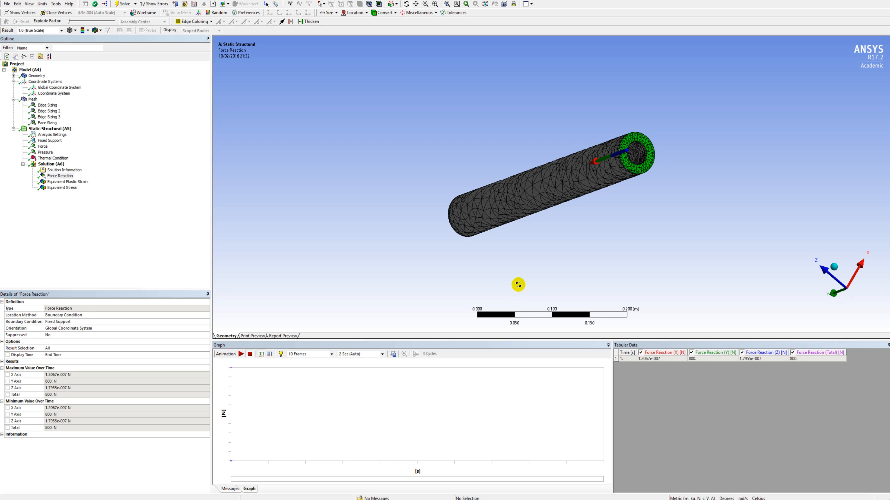
Show the Equivalent Stress result and examine its distribution over the tube's annular end face.
left_click(67, 188)
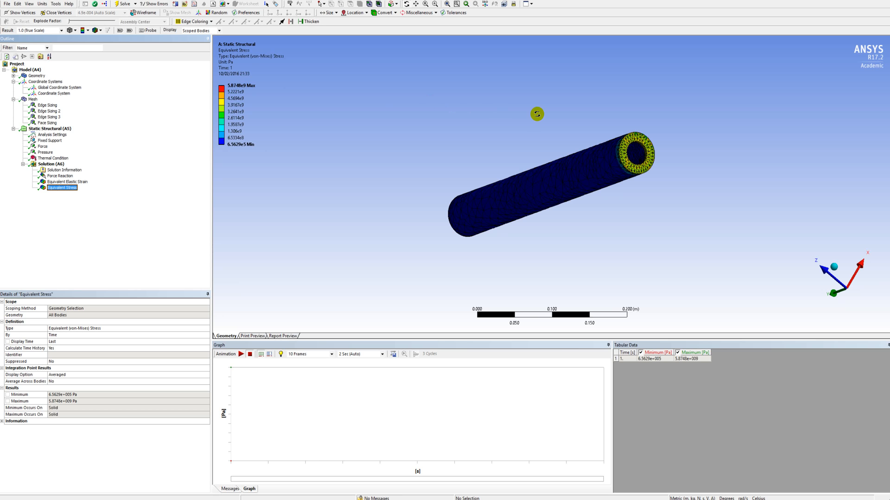
left_click_drag(648, 151, 583, 150)
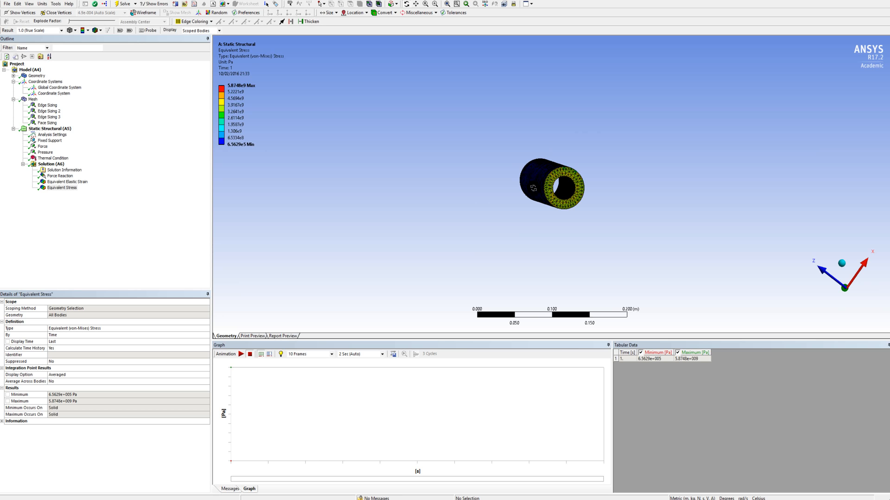